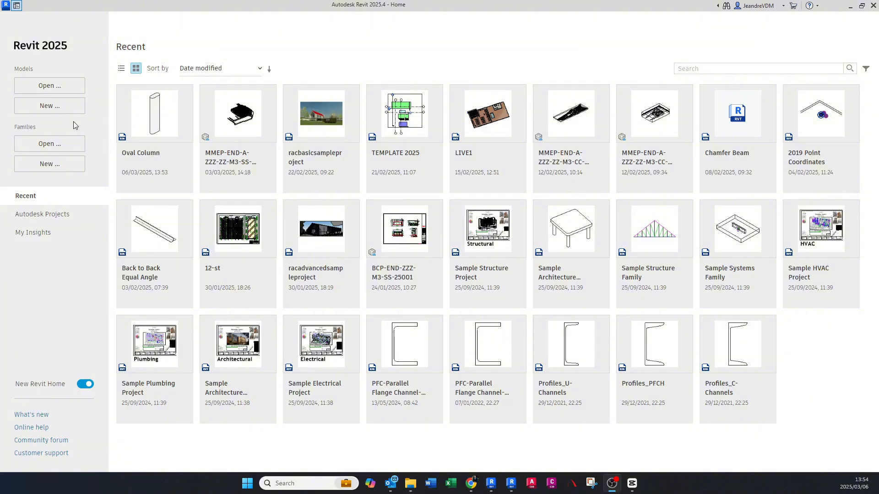
# - Create a new project from the Structural Template
pyautogui.click(51, 107)
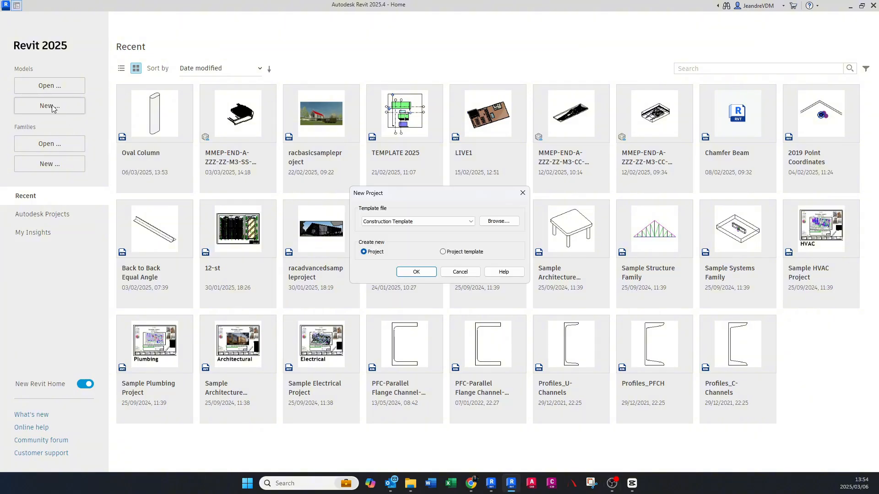
pyautogui.click(374, 223)
pyautogui.click(385, 247)
pyautogui.click(416, 272)
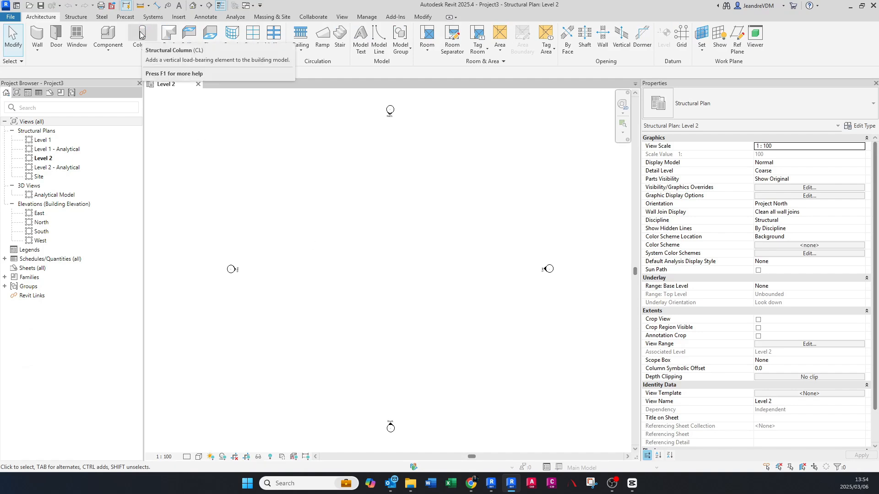
# - Place a 300 x 450mm Concrete-Rectangular-Column structural column near the middle of the Level 2 plan
pyautogui.click(77, 18)
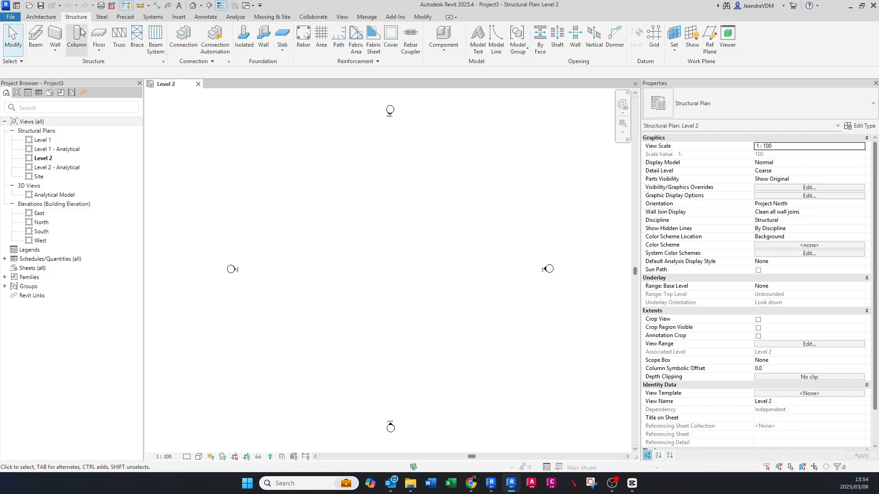
pyautogui.click(78, 35)
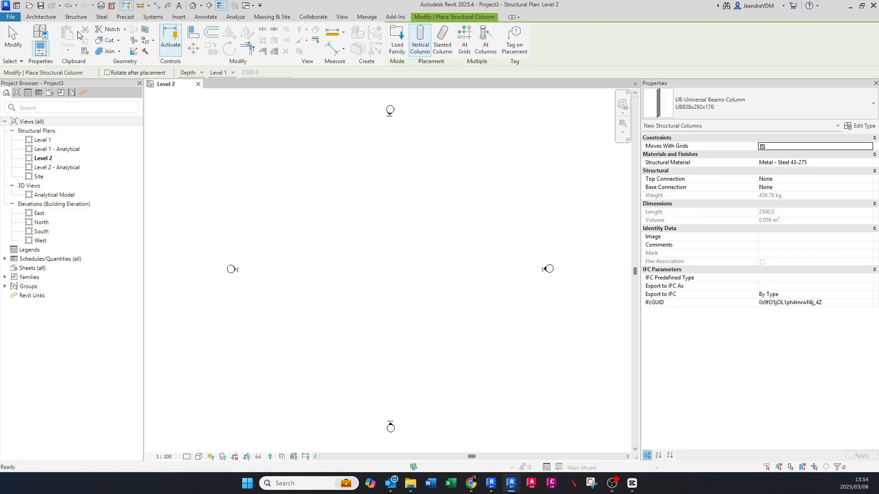
pyautogui.click(700, 108)
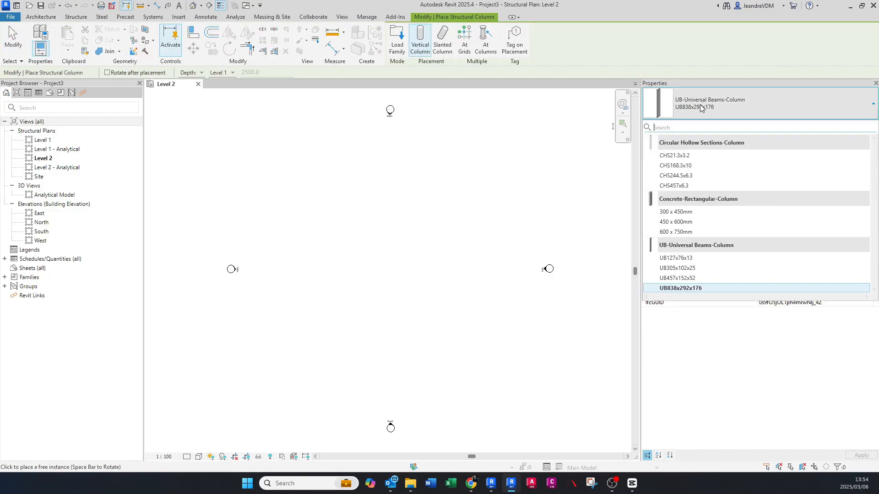
pyautogui.click(697, 216)
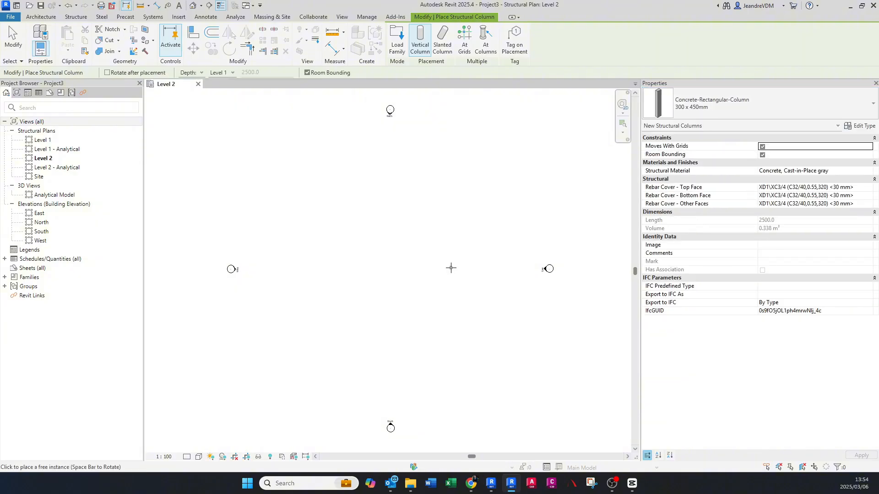
pyautogui.scroll(3, 394, 268)
pyautogui.click(406, 257)
pyautogui.press('Escape')
pyautogui.press('Escape')
pyautogui.scroll(-2, 438, 276)
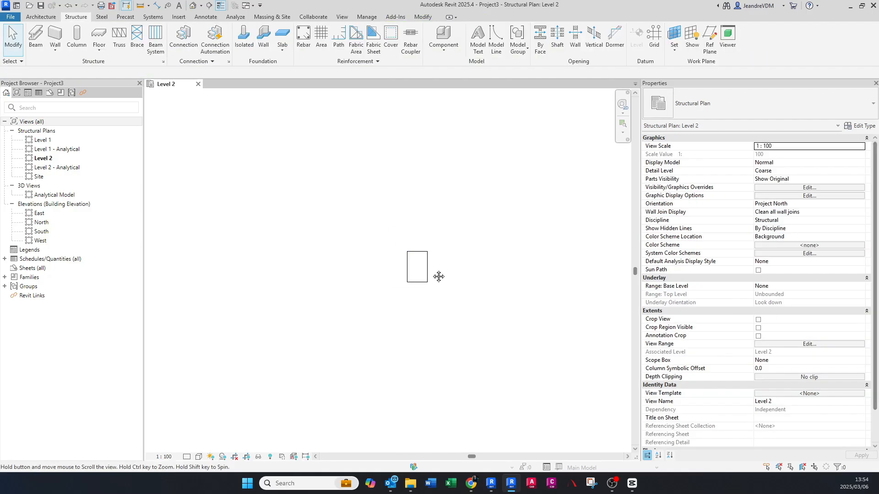
# - Open the family of the placed rectangular concrete column for editing
pyautogui.click(421, 272)
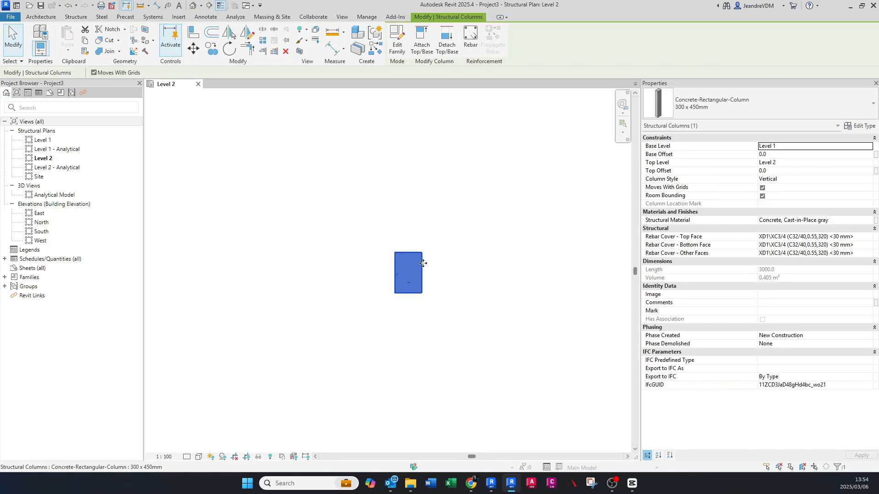
pyautogui.scroll(1, 366, 246)
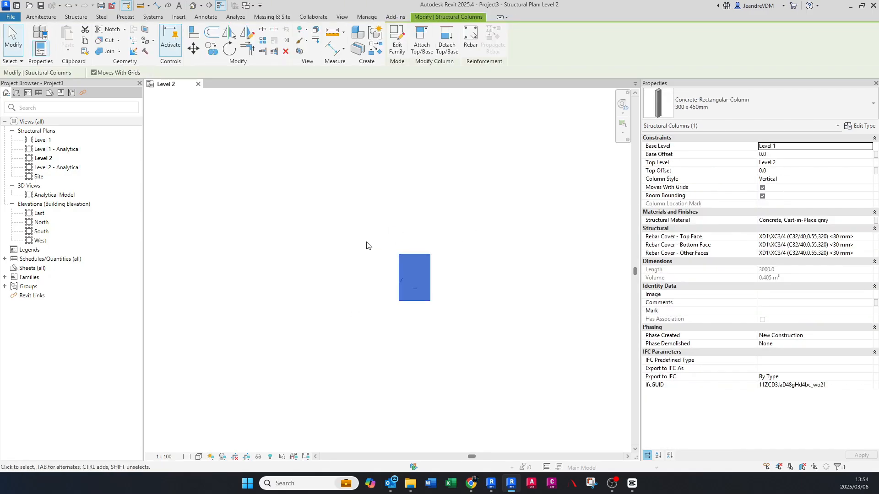
pyautogui.click(397, 37)
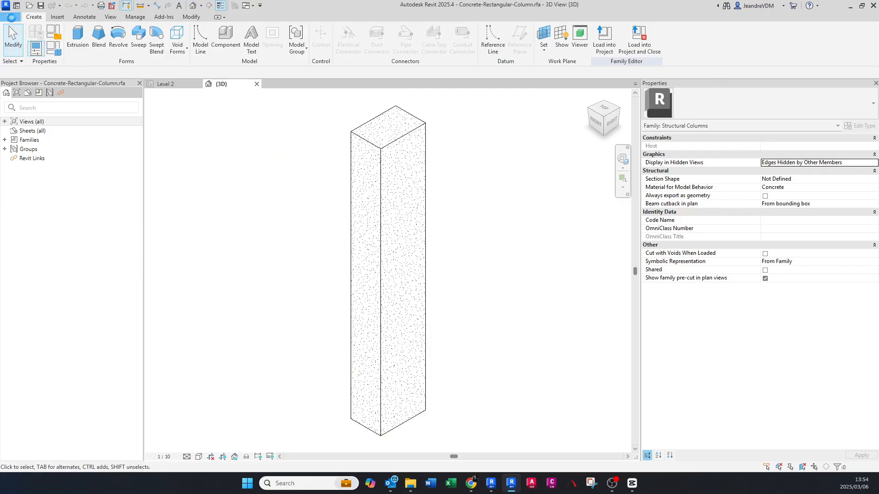
# - Save the column family as Oval Column.rfa in the REVIT YOUTUBE folder, replacing the existing file
pyautogui.click(11, 18)
pyautogui.moveTo(43, 130)
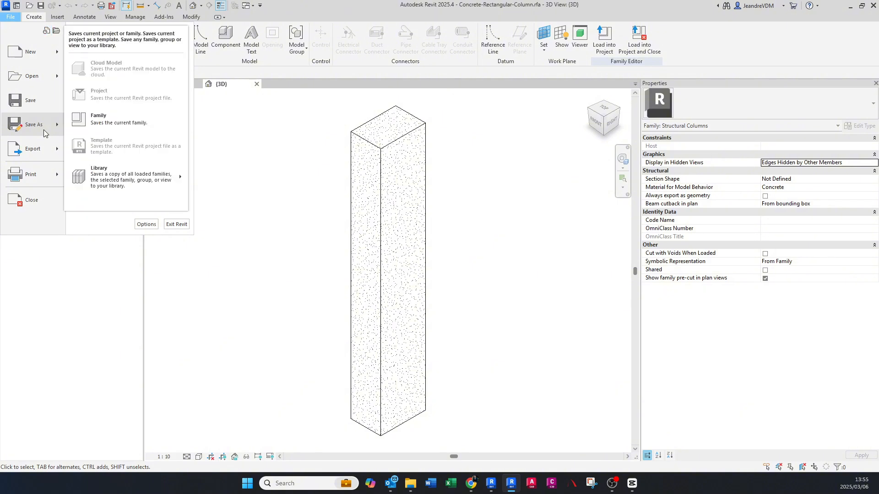
pyautogui.click(100, 122)
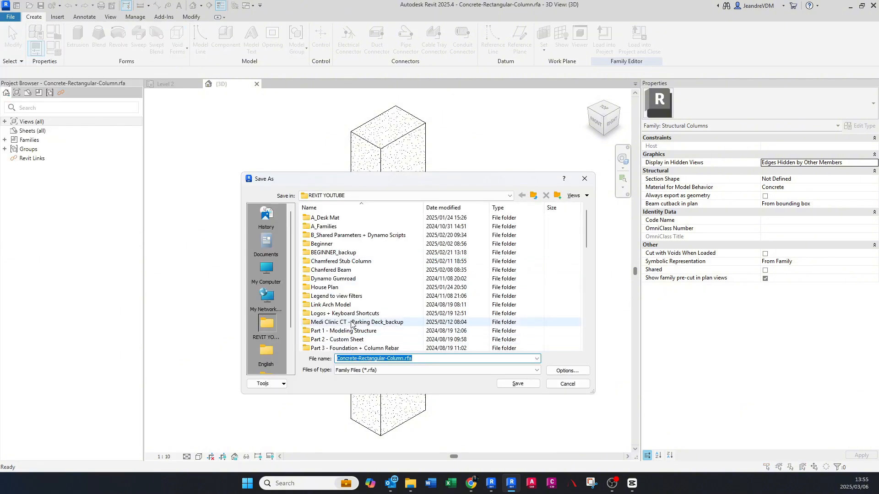
pyautogui.scroll(-8, 352, 324)
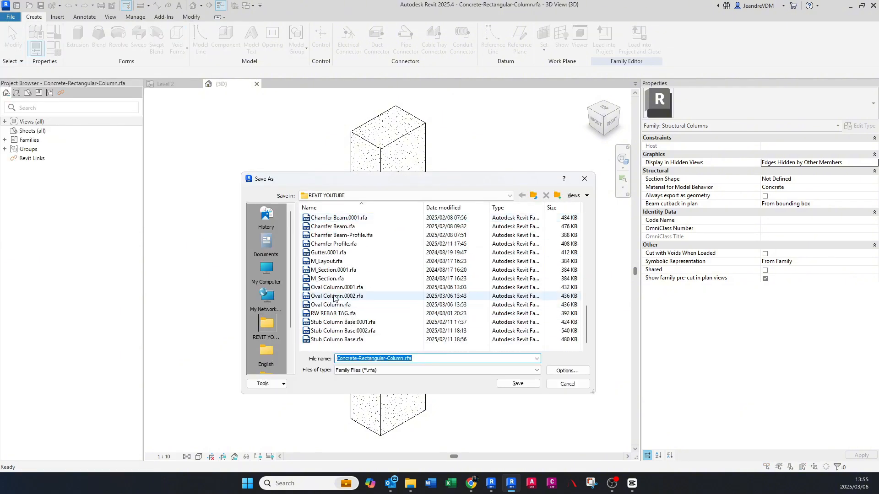
pyautogui.click(332, 305)
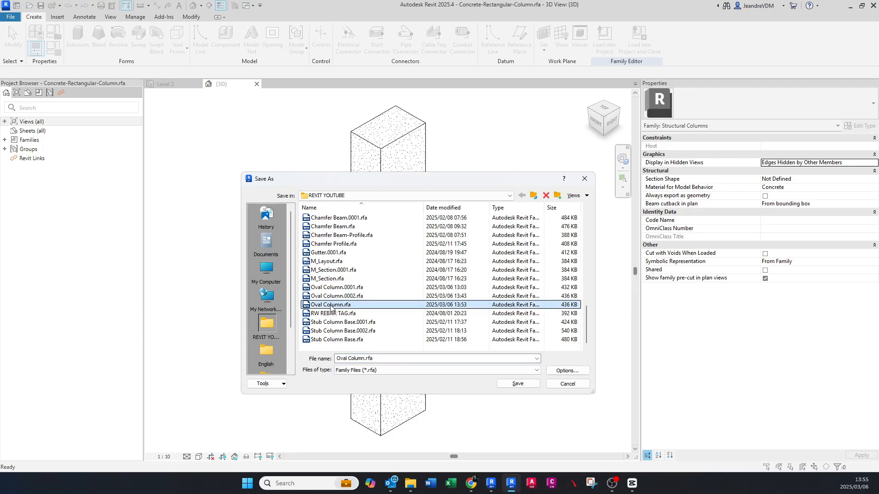
pyautogui.click(518, 384)
pyautogui.click(423, 246)
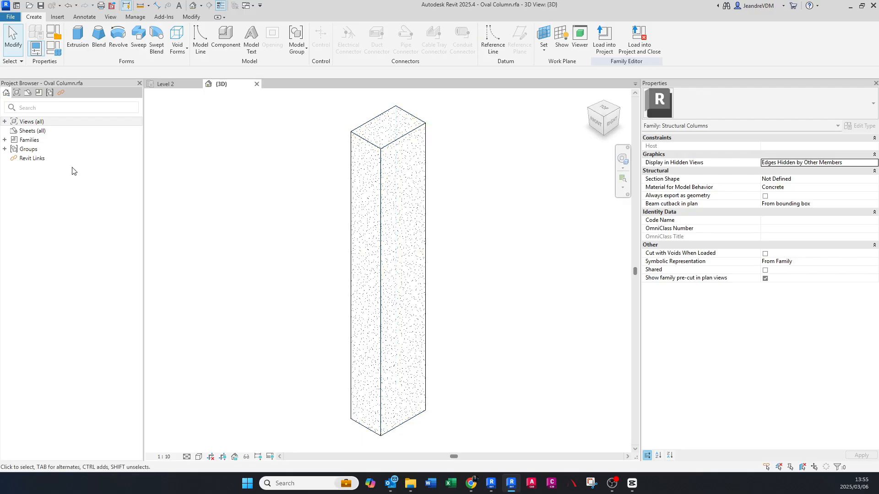
# - Open the Lower Ref. Level floor plan and inspect the column's rectangular extrusion
pyautogui.click(5, 140)
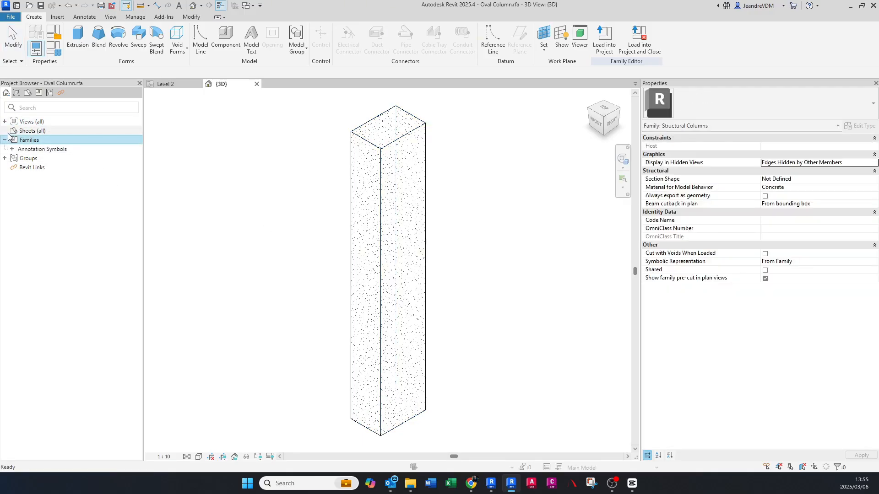
pyautogui.click(5, 121)
pyautogui.click(12, 130)
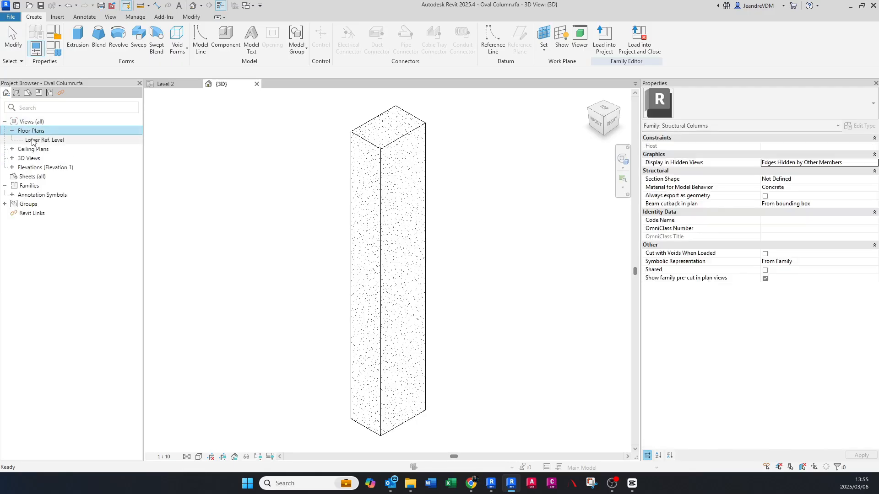
pyautogui.doubleClick(33, 140)
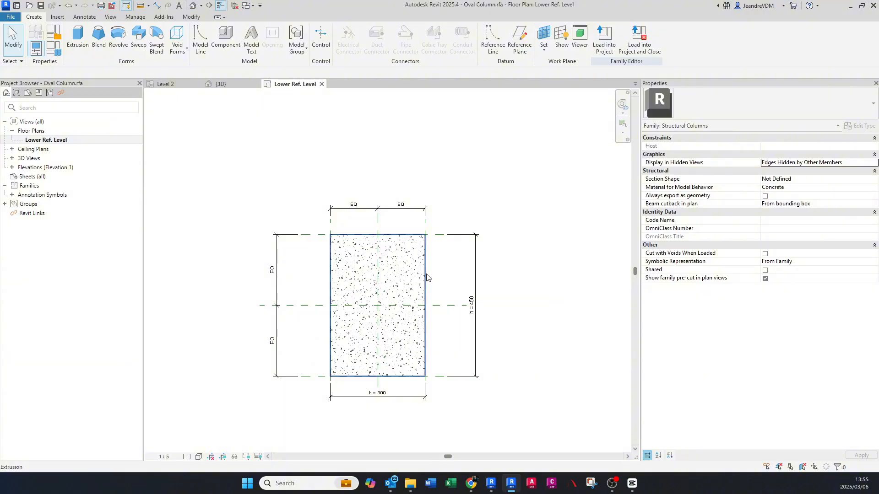
pyautogui.click(427, 276)
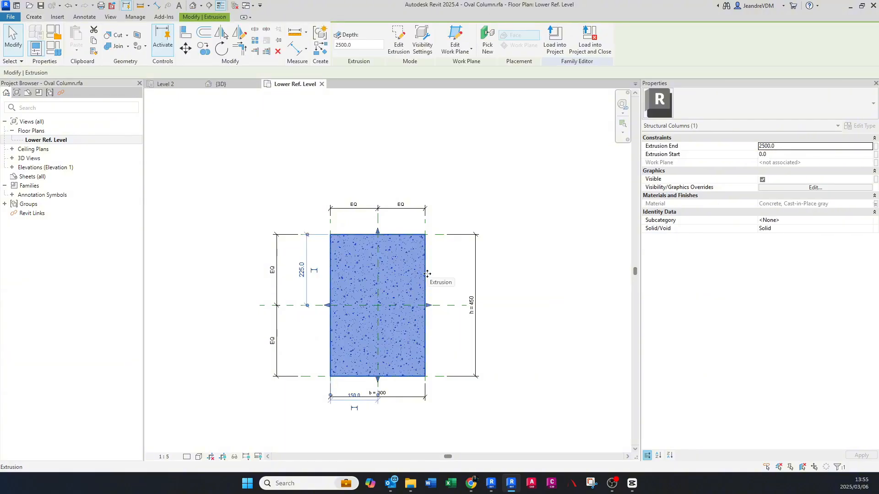
pyautogui.press('Escape')
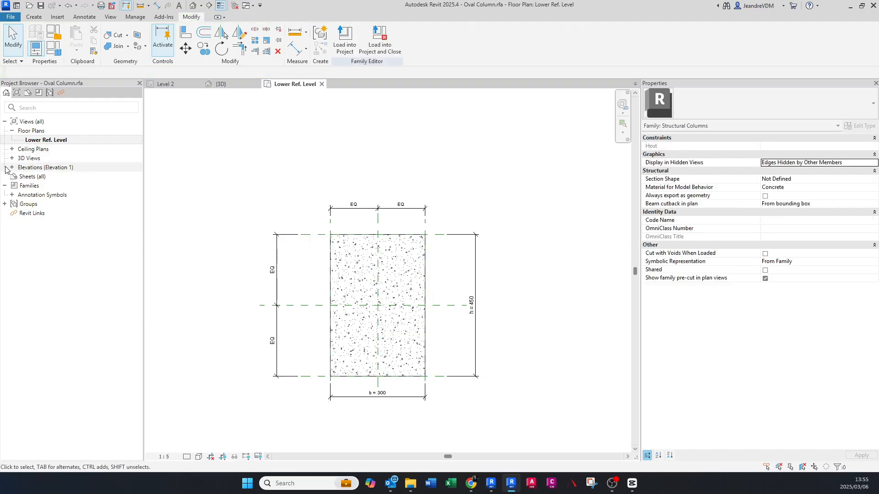
# - Open the Back elevation and examine the column between its lower and upper reference levels
pyautogui.click(12, 167)
pyautogui.doubleClick(29, 179)
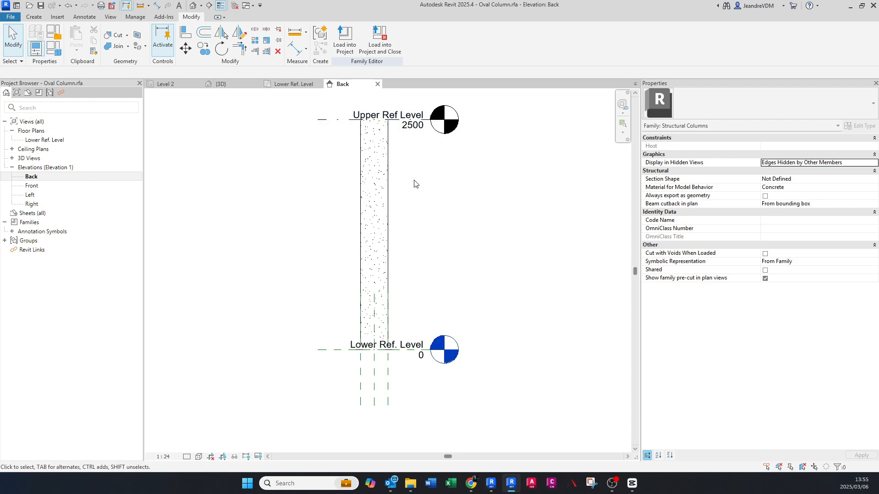
pyautogui.moveTo(411, 140); pyautogui.dragTo(410, 164, button='middle')
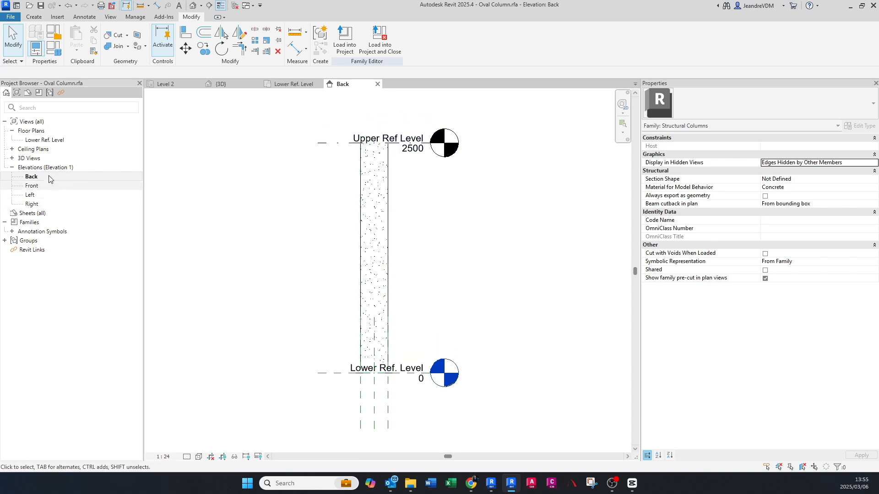
# - Delete the rectangular column extrusion in the Lower Ref. Level floor plan
pyautogui.doubleClick(40, 141)
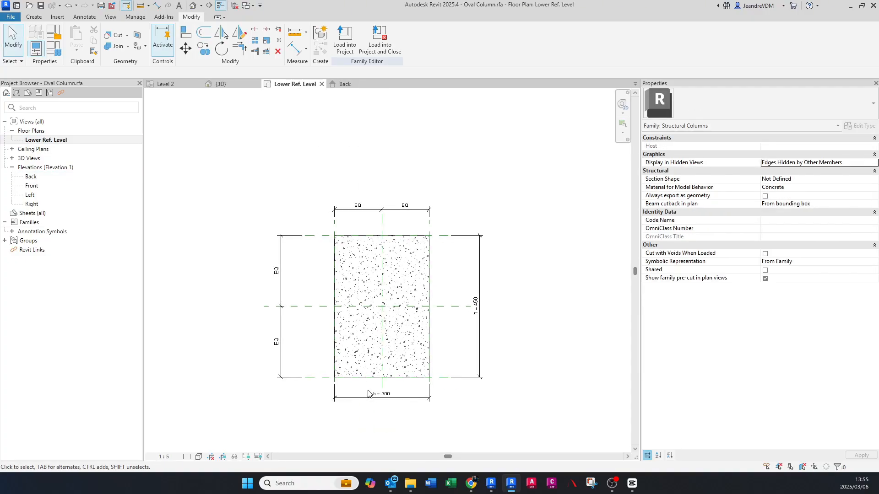
pyautogui.scroll(1, 339, 382)
pyautogui.click(330, 273)
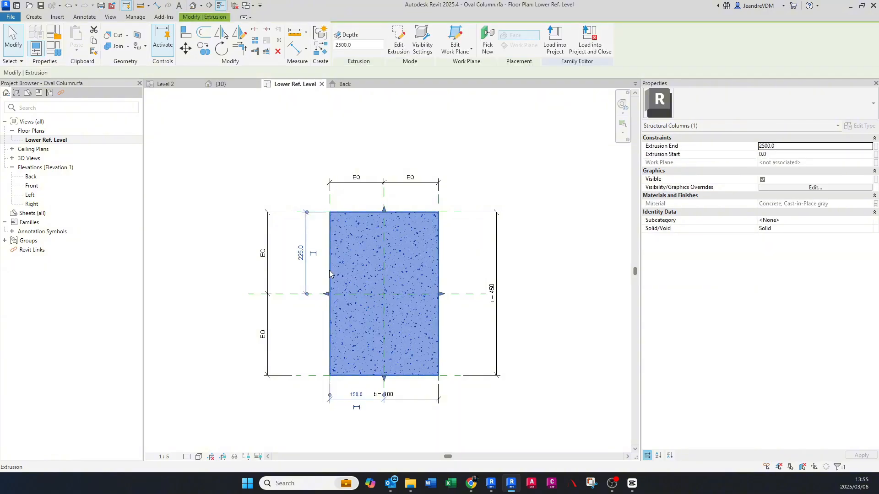
pyautogui.press('Delete')
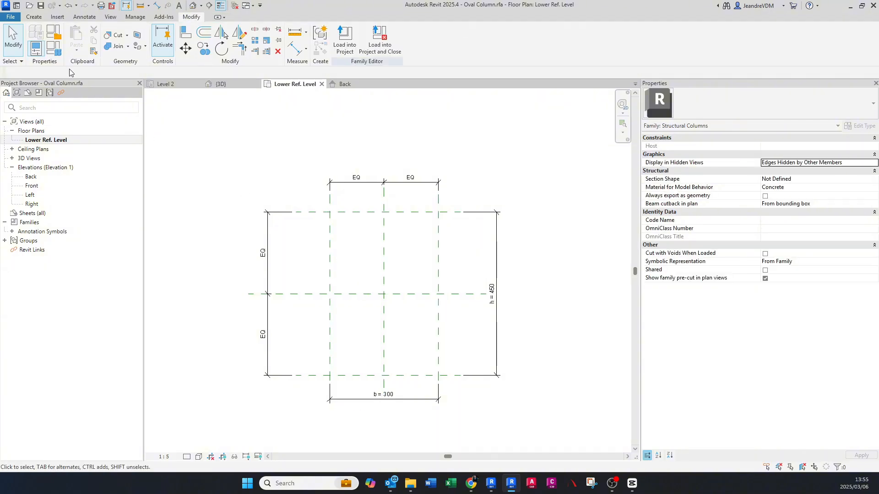
# - Start a 2500 mm deep extrusion and sketch its two long straight sides along the width reference planes between the upper and lower planes
pyautogui.click(38, 18)
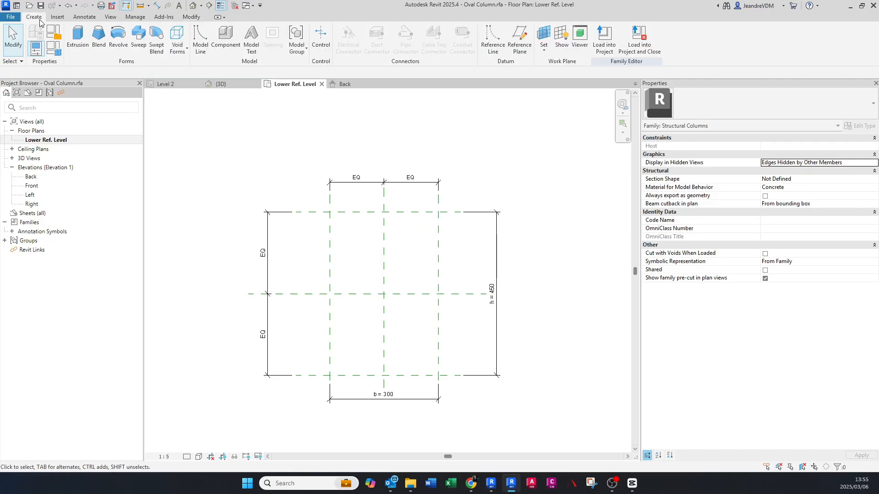
pyautogui.click(76, 41)
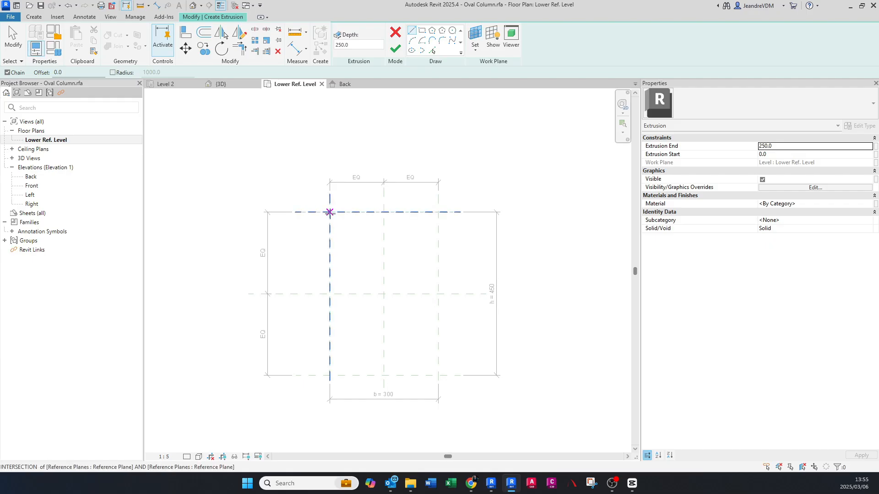
pyautogui.moveTo(363, 46); pyautogui.dragTo(313, 50)
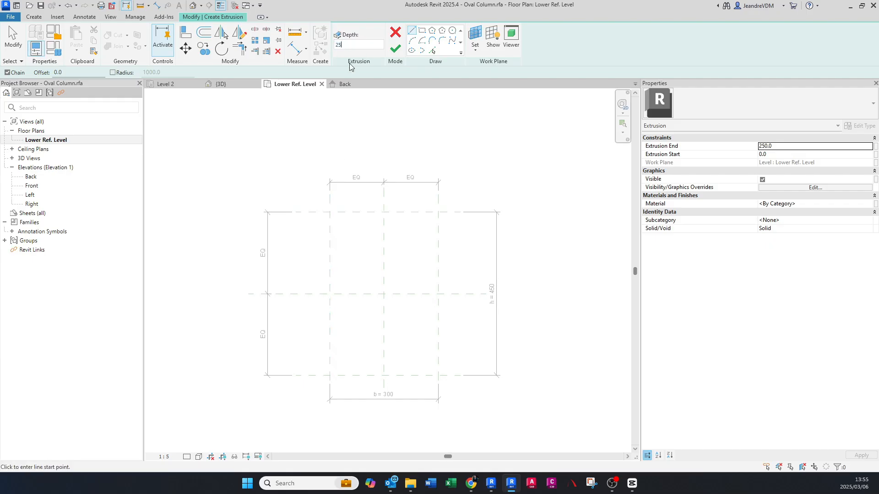
pyautogui.click(330, 212)
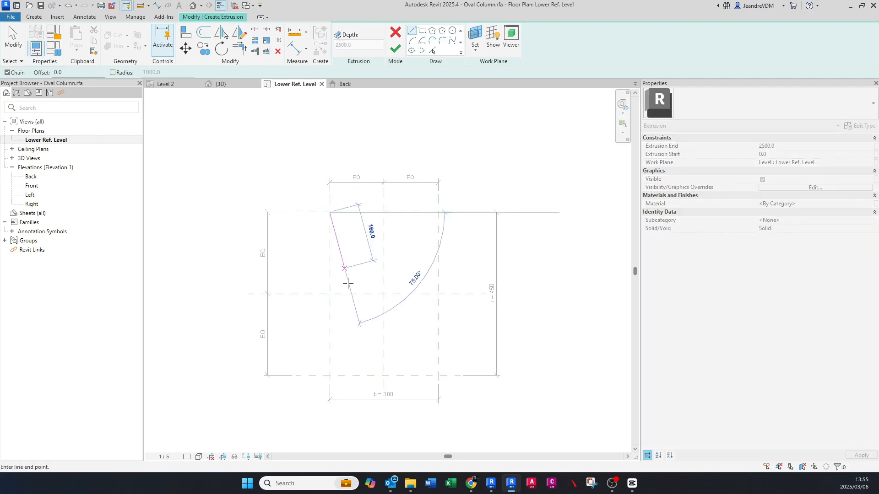
pyautogui.click(329, 375)
pyautogui.click(438, 212)
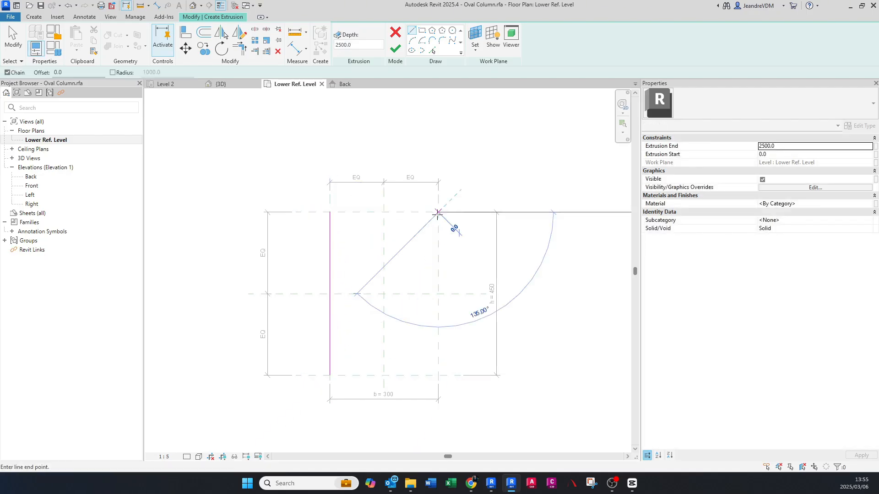
pyautogui.click(439, 375)
pyautogui.press('Escape')
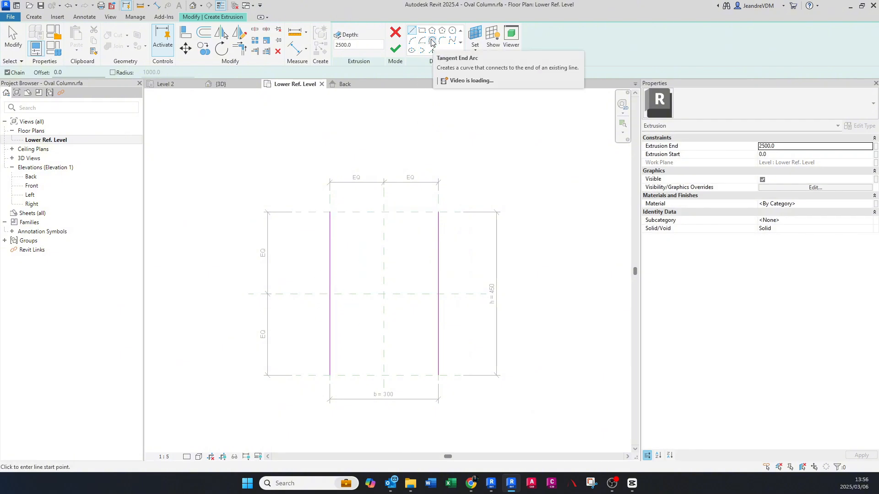
# - Close both ends of the extrusion sketch with semicircular tangent end arcs joining the two straight sides
pyautogui.click(432, 42)
pyautogui.click(330, 212)
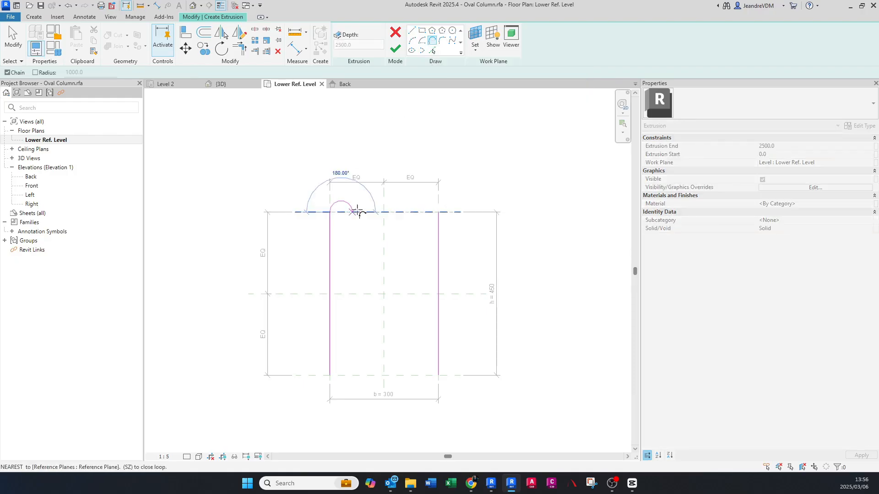
pyautogui.click(438, 212)
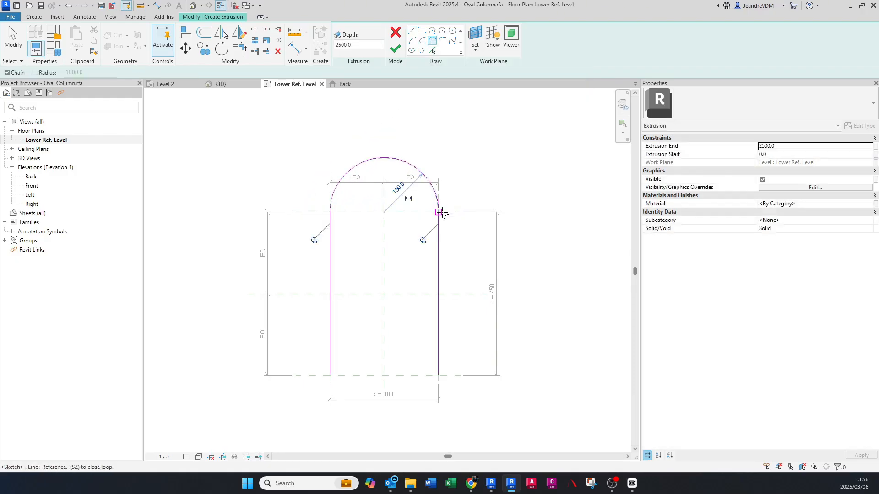
pyautogui.moveTo(363, 387); pyautogui.dragTo(354, 327, button='middle')
pyautogui.click(321, 316)
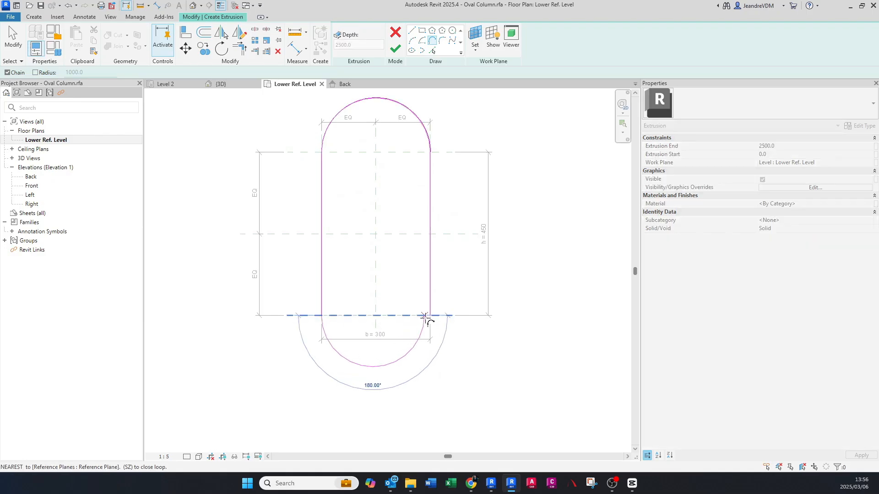
pyautogui.click(430, 315)
pyautogui.press('Escape')
pyautogui.press('Escape')
pyautogui.scroll(-2, 418, 365)
pyautogui.scroll(1, 418, 273)
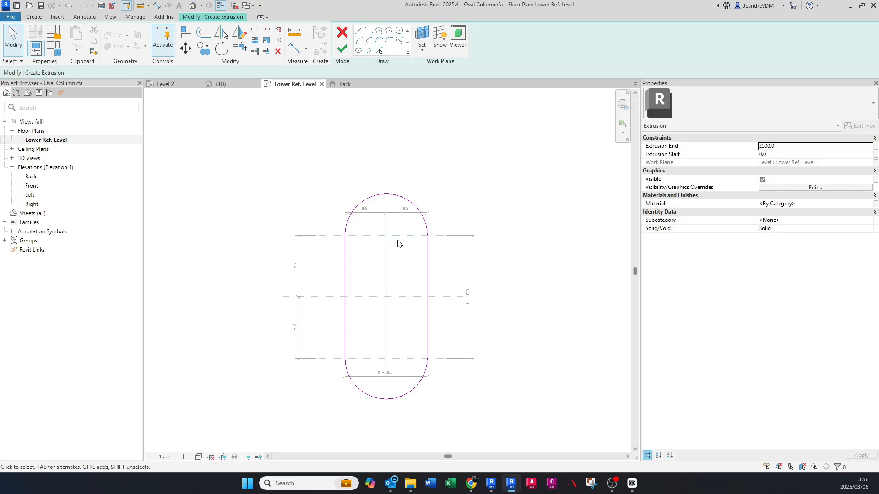
# - Turn the temporary radius dimensions of the upper and lower end arcs into permanent dimensions
pyautogui.click(403, 200)
pyautogui.scroll(1, 405, 236)
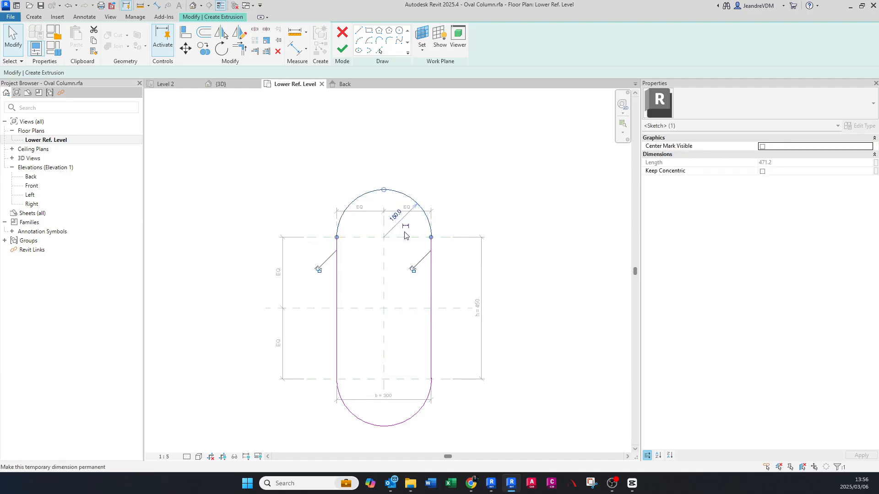
pyautogui.click(405, 227)
pyautogui.click(408, 416)
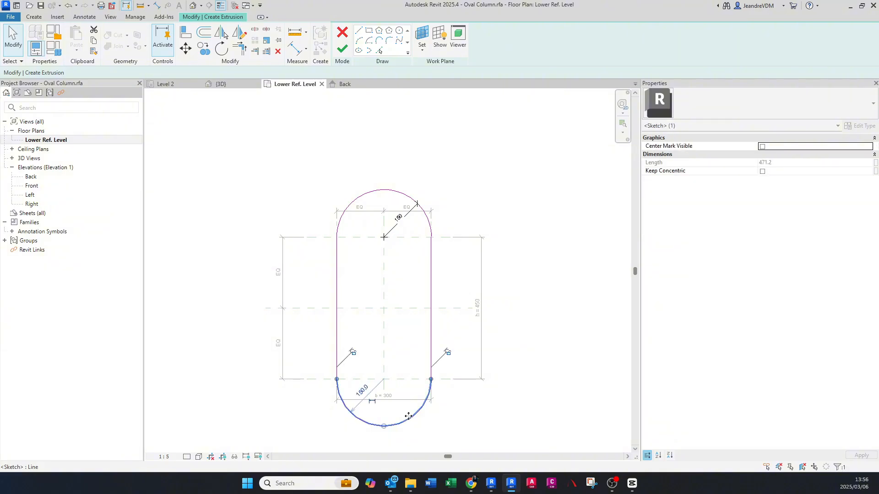
pyautogui.click(373, 404)
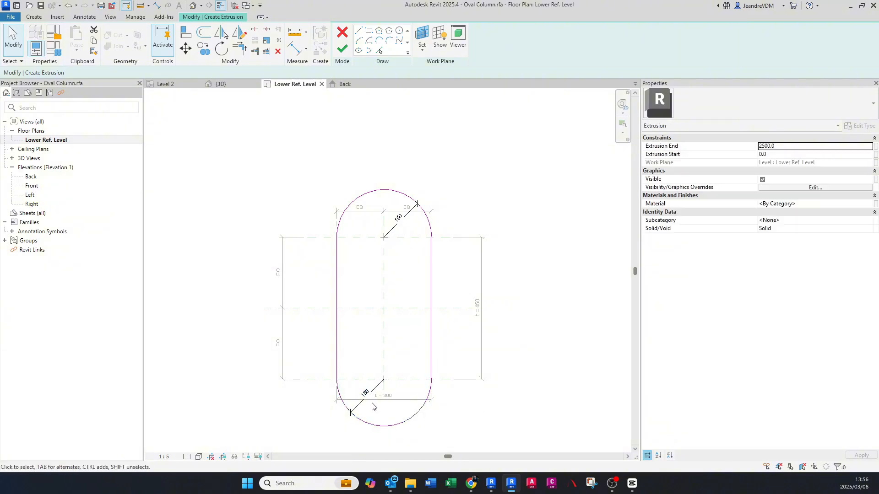
pyautogui.scroll(1, 371, 405)
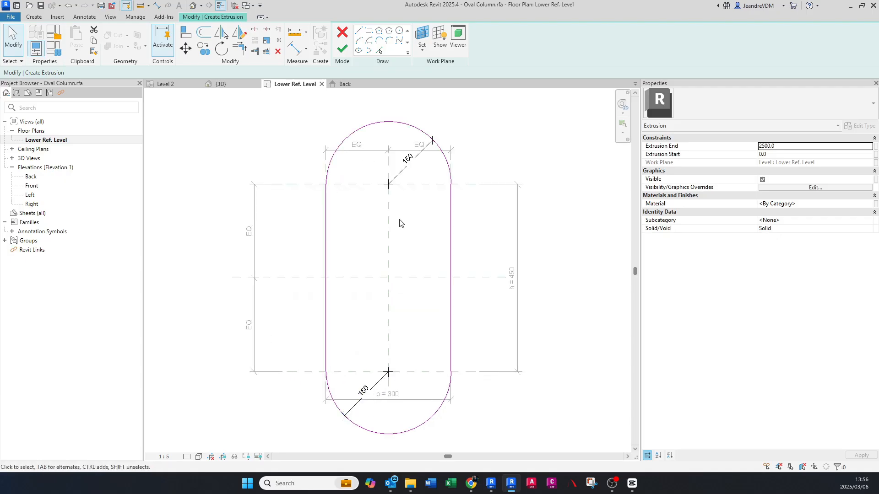
# - Label the upper arc's radius dimension with a new type family parameter named R, grouped under Dimensions
pyautogui.scroll(2, 402, 221)
pyautogui.click(399, 201)
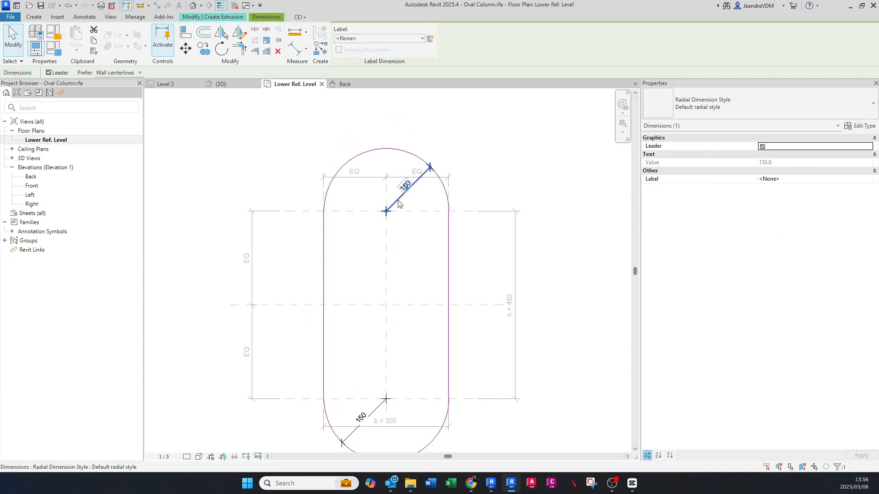
pyautogui.click(430, 40)
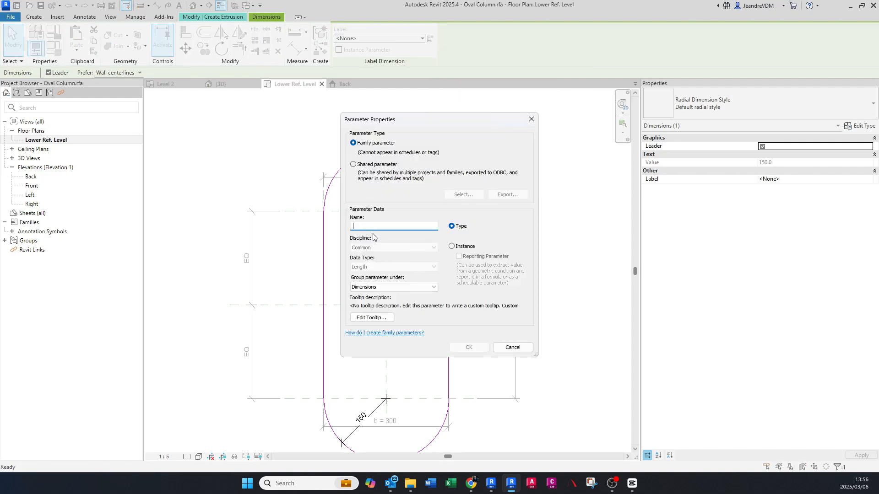
pyautogui.write('R')
pyautogui.click(469, 350)
pyautogui.click(575, 354)
# - Label the lower arc's radius dimension with the existing parameter R
pyautogui.moveTo(365, 368); pyautogui.dragTo(363, 315, button='middle')
pyautogui.click(372, 360)
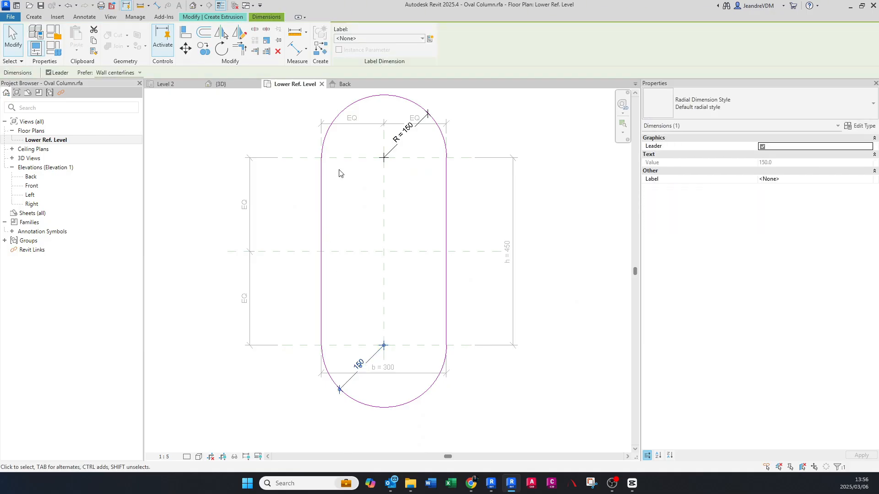
pyautogui.click(358, 40)
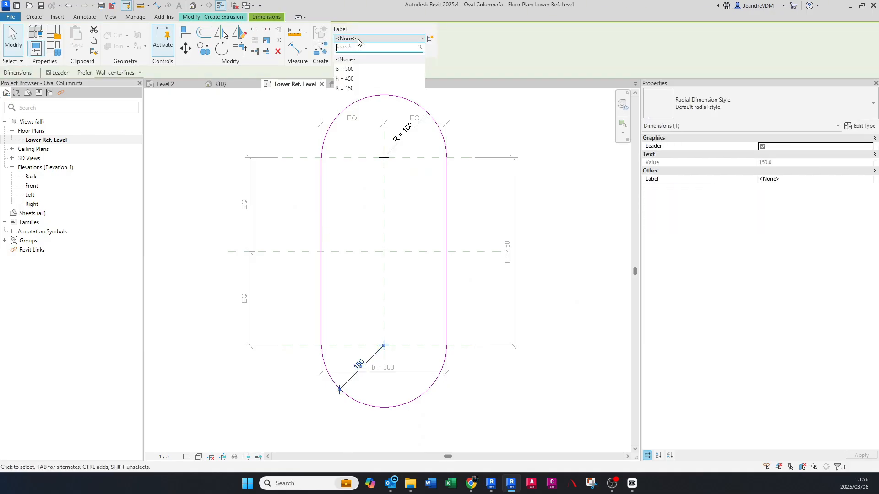
pyautogui.click(351, 89)
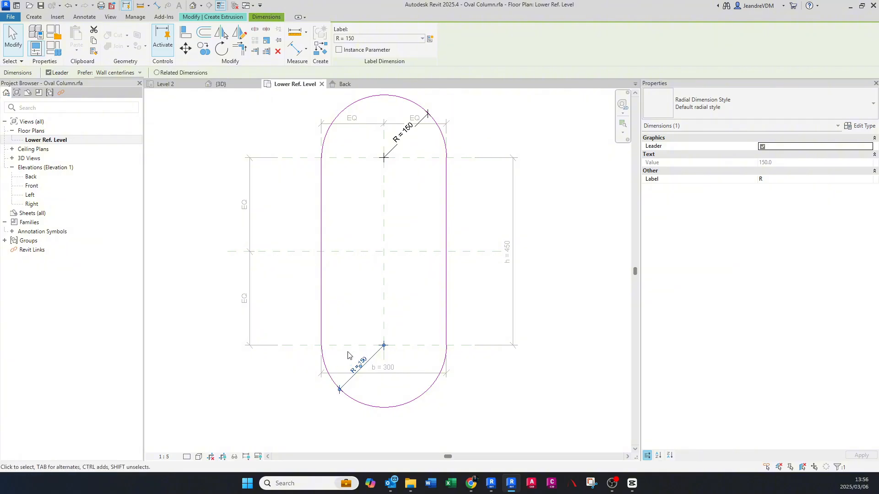
pyautogui.press('Escape')
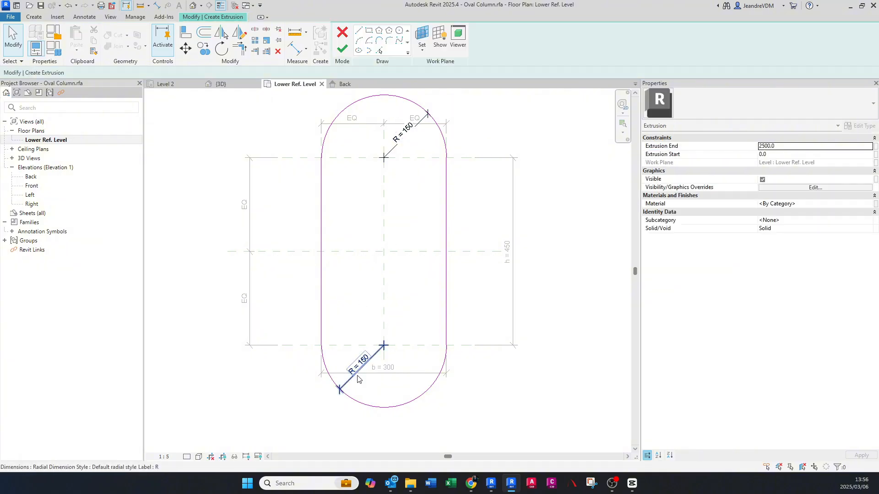
# - Associate the extrusion's material with the Structural Material family parameter and finish the extrusion sketch
pyautogui.scroll(-1, 358, 372)
pyautogui.moveTo(358, 372); pyautogui.dragTo(354, 385, button='middle')
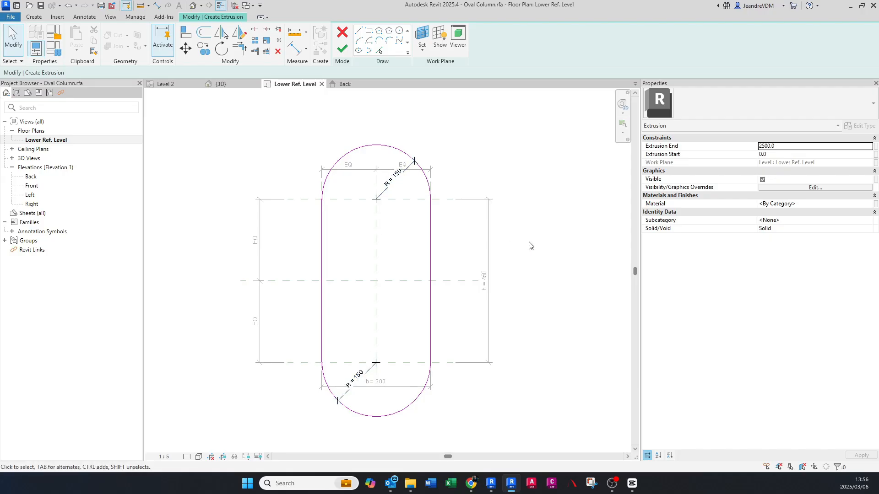
pyautogui.click(876, 206)
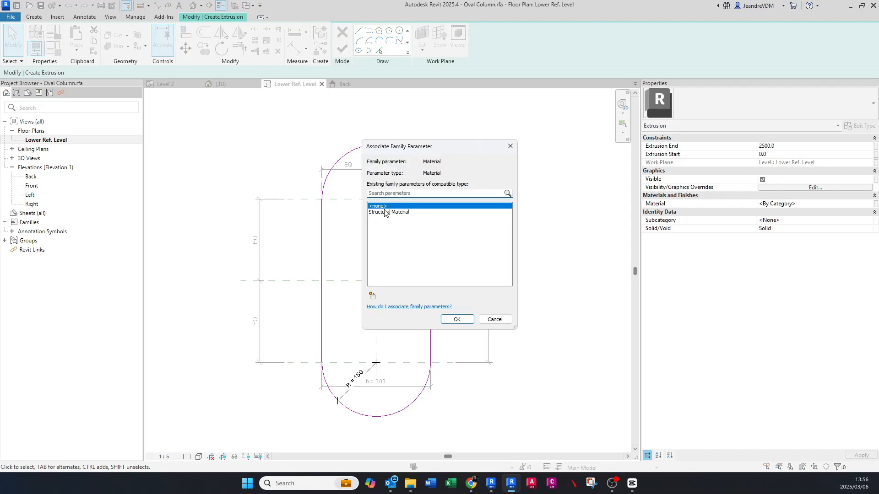
pyautogui.click(385, 213)
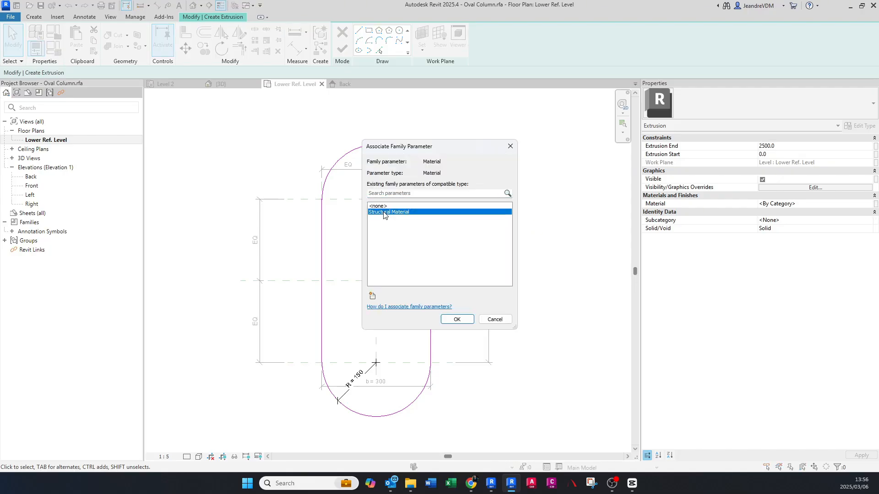
pyautogui.click(450, 320)
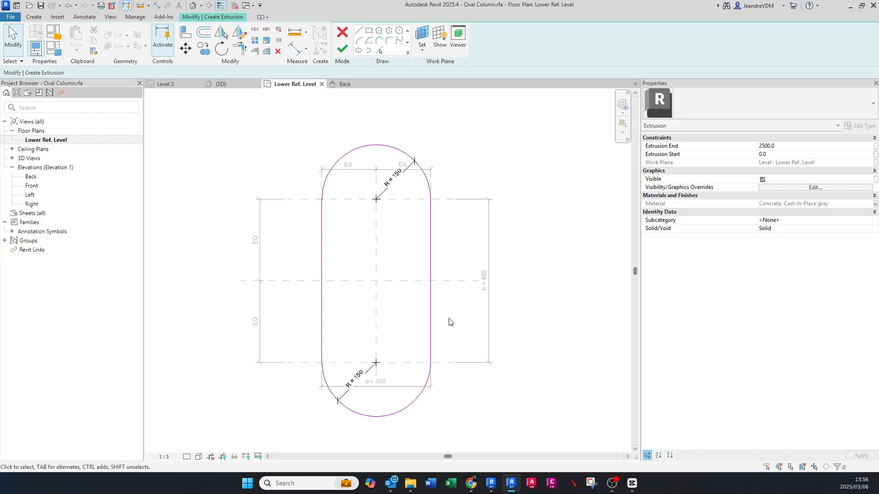
pyautogui.click(340, 50)
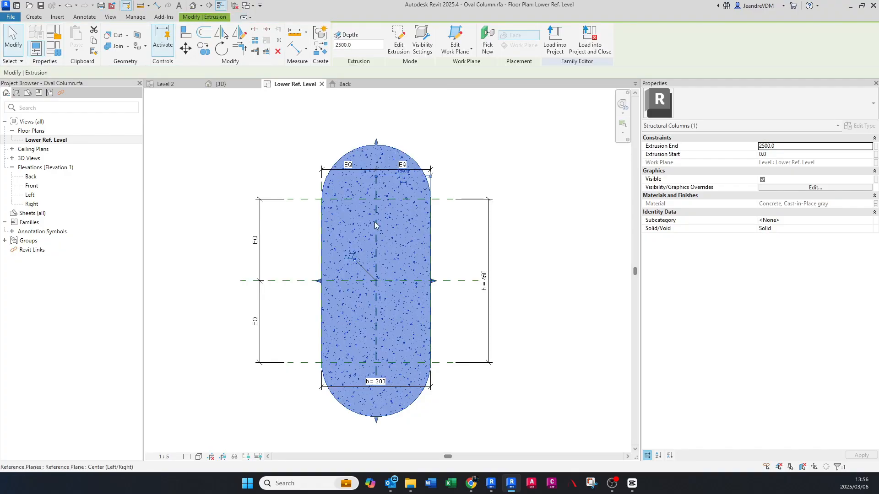
# - Move the width dimension b below the oval column and the horizontal EQ dimension above it
pyautogui.scroll(-3, 357, 281)
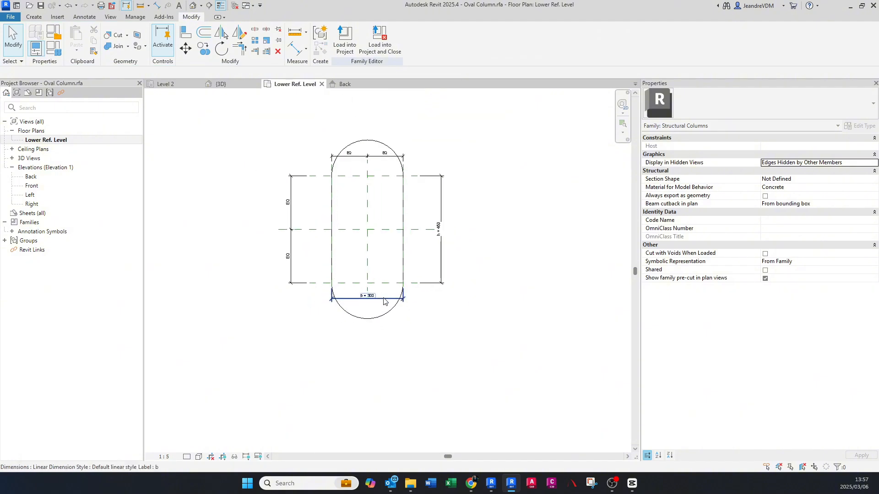
pyautogui.click(367, 297)
pyautogui.moveTo(367, 298); pyautogui.dragTo(383, 356)
pyautogui.click(379, 343)
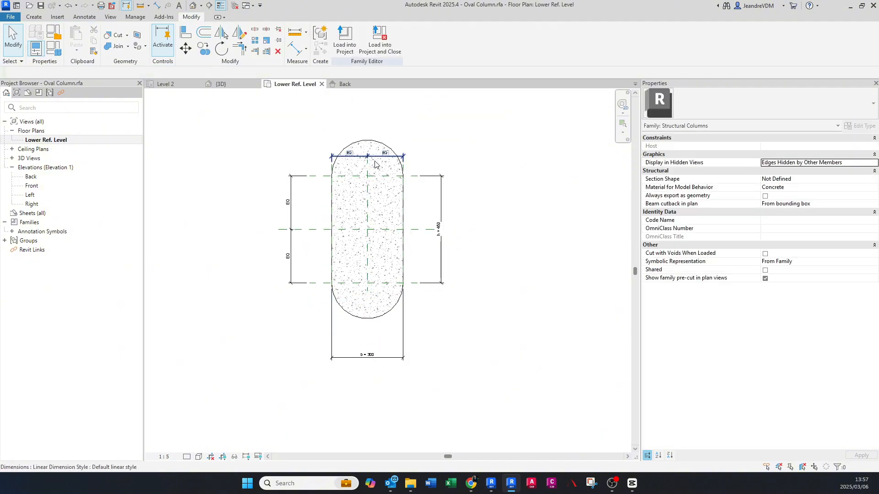
pyautogui.click(374, 157)
pyautogui.scroll(3, 373, 157)
pyautogui.moveTo(373, 156); pyautogui.dragTo(372, 106)
pyautogui.click(376, 160)
pyautogui.scroll(-2, 374, 176)
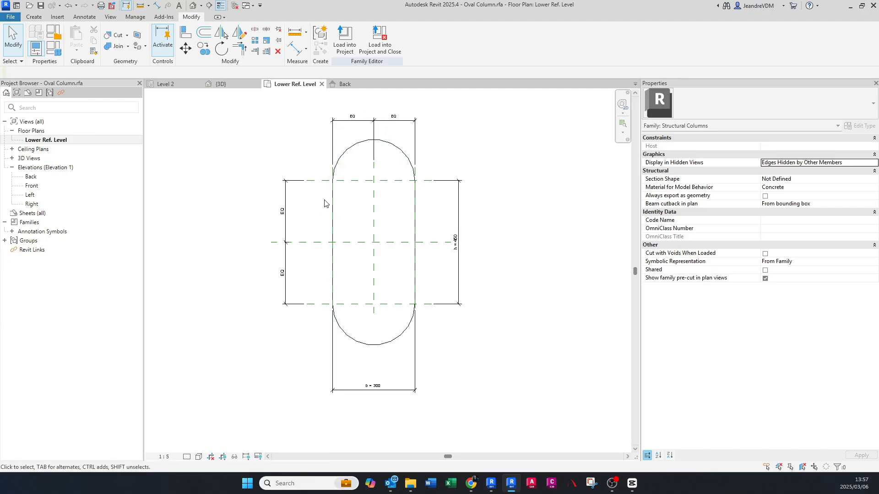
# - Copy the upper horizontal reference plane to the top of the upper arc and the bottom of the lower arc
pyautogui.scroll(1, 327, 199)
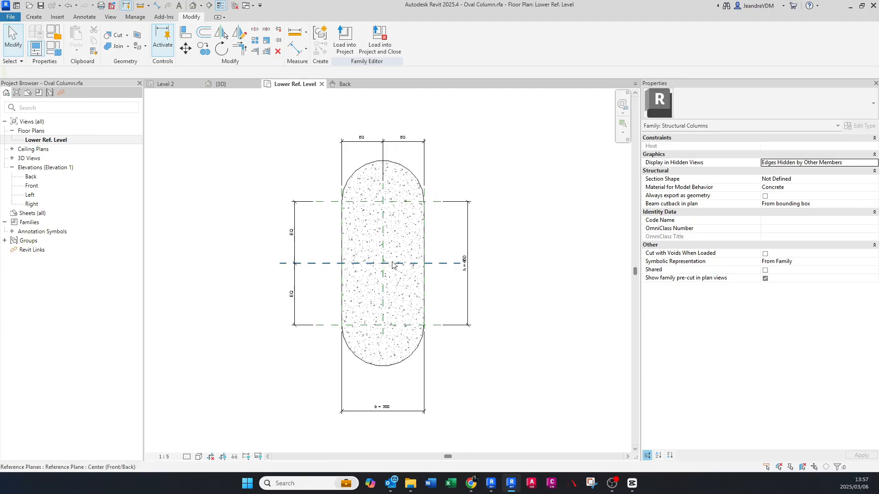
pyautogui.moveTo(386, 224); pyautogui.dragTo(392, 232, button='middle')
pyautogui.click(400, 213)
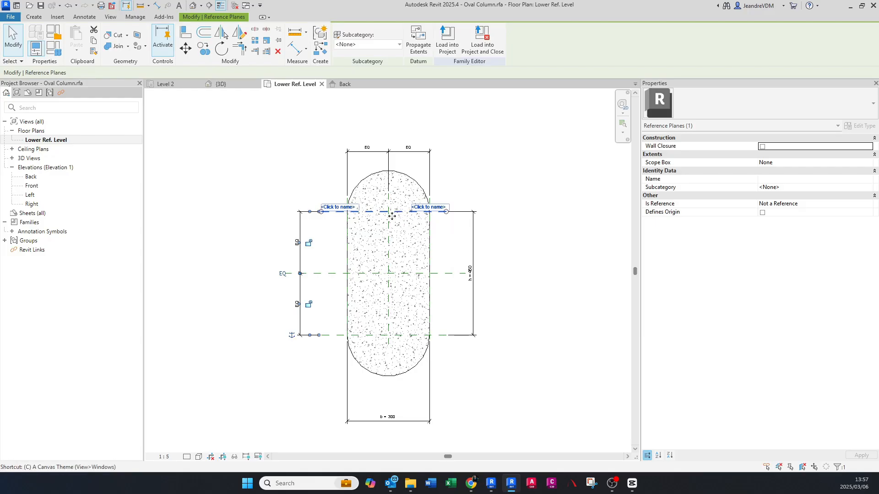
pyautogui.press('c')
pyautogui.press('o')
pyautogui.click(388, 212)
pyautogui.click(388, 172)
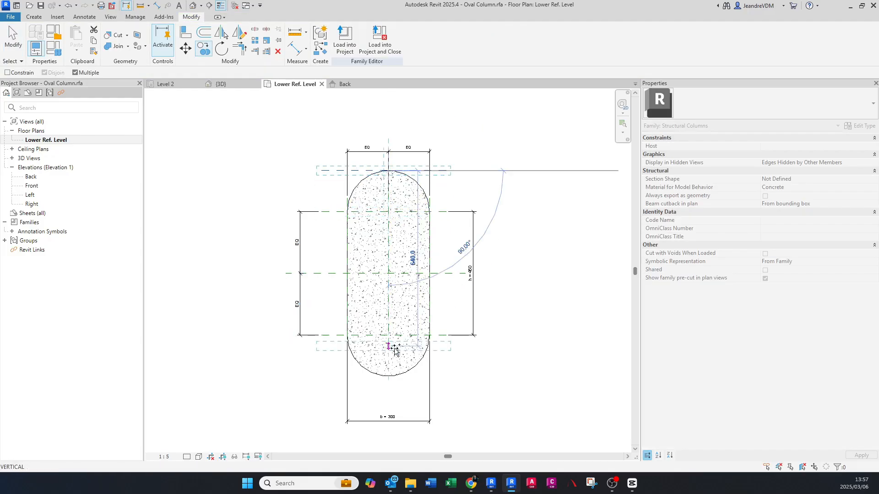
pyautogui.click(389, 376)
pyautogui.press('Escape')
pyautogui.press('Escape')
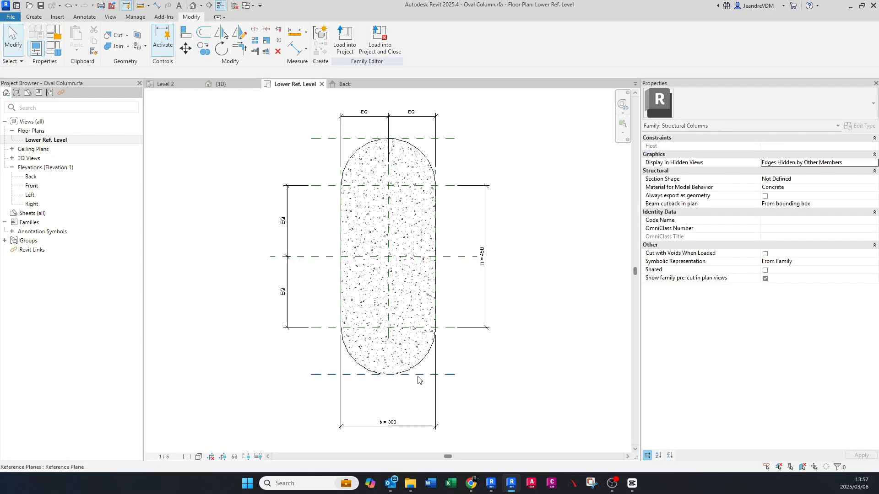
# - Add an aligned dimension between the two outermost horizontal reference planes, placed outside the h dimension
pyautogui.scroll(1, 417, 371)
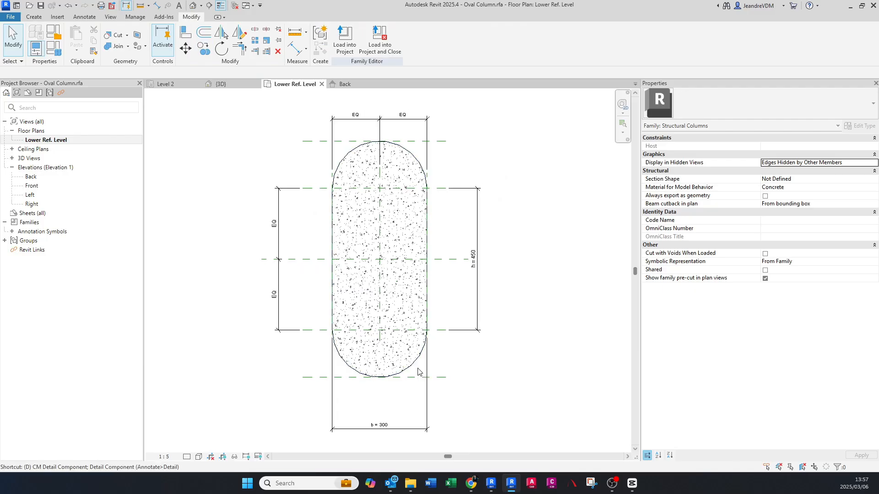
pyautogui.press('d')
pyautogui.press('i')
pyautogui.click(439, 378)
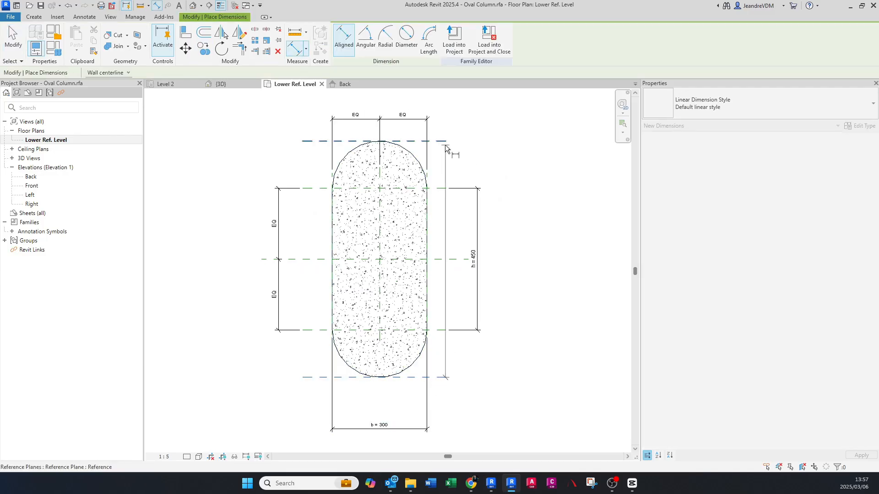
pyautogui.click(444, 141)
pyautogui.click(502, 182)
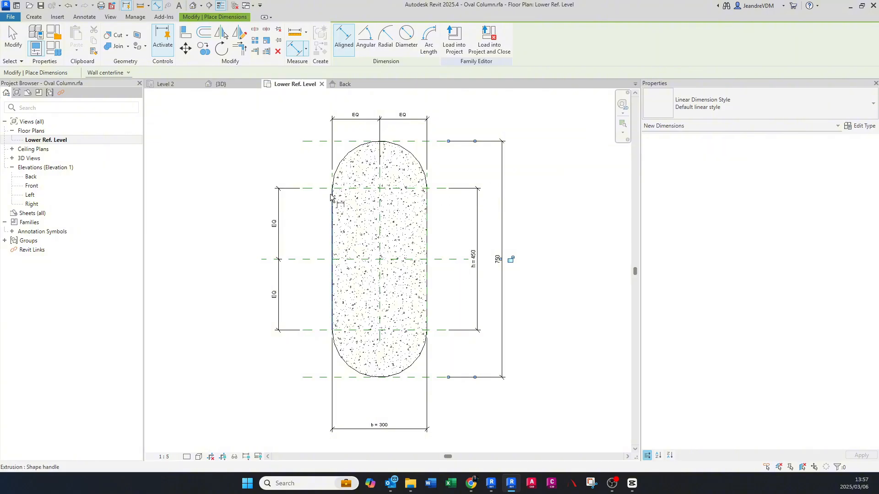
# - Dimension the two outermost horizontal reference planes through the Center (Front/Back) plane and set the segments equal
pyautogui.click(311, 141)
pyautogui.click(321, 260)
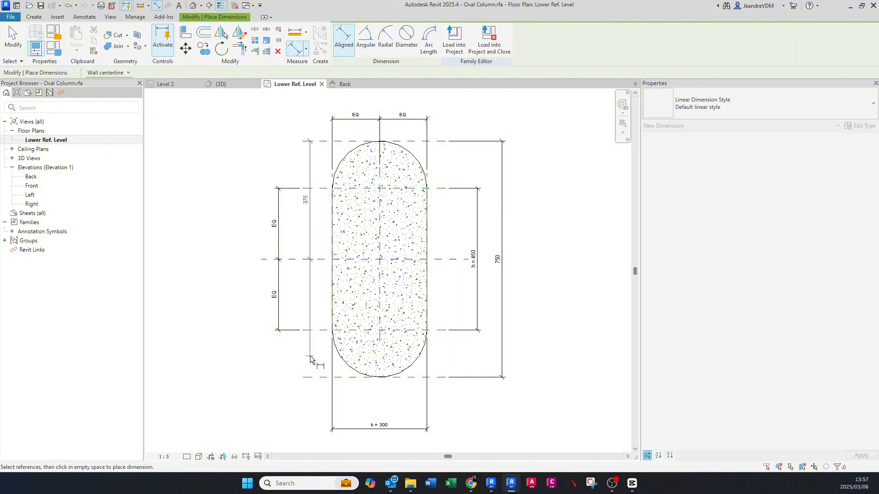
pyautogui.click(316, 378)
pyautogui.click(243, 330)
pyautogui.click(223, 259)
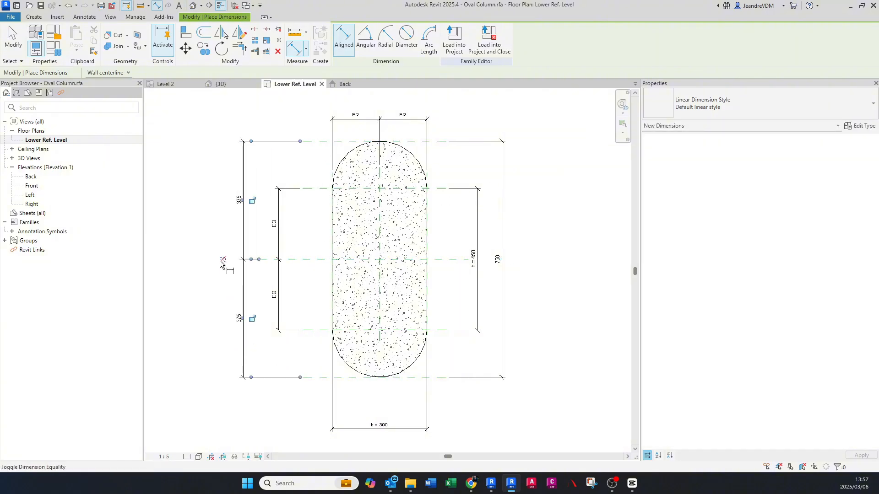
pyautogui.press('Escape')
pyautogui.press('Escape')
pyautogui.click(258, 307)
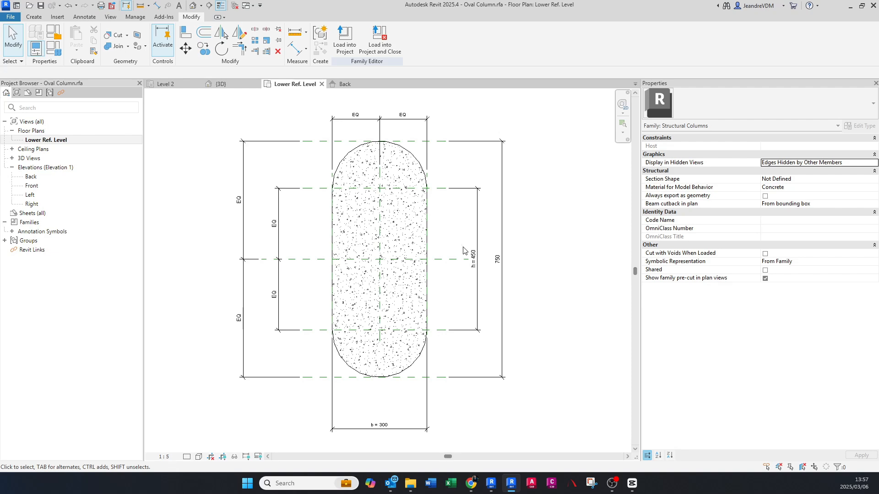
# - Rename the family parameter h to h1 in the family types
pyautogui.scroll(1, 458, 279)
pyautogui.moveTo(371, 273); pyautogui.dragTo(378, 280, button='middle')
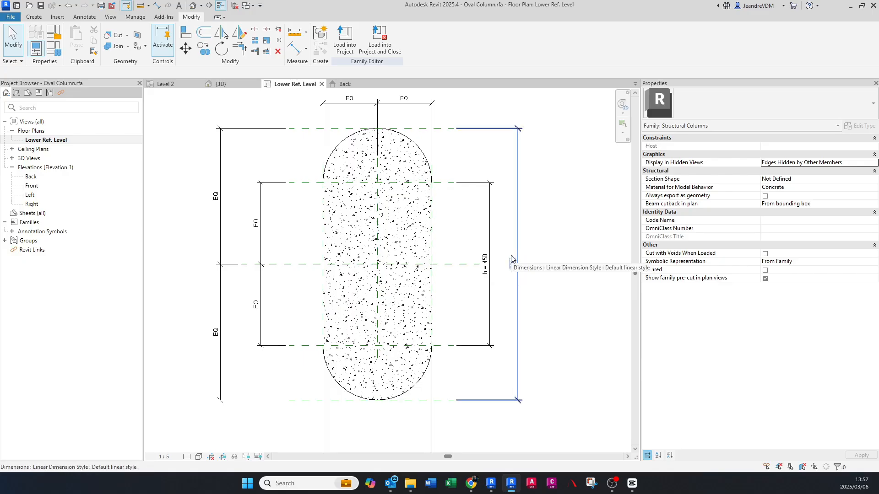
pyautogui.click(56, 51)
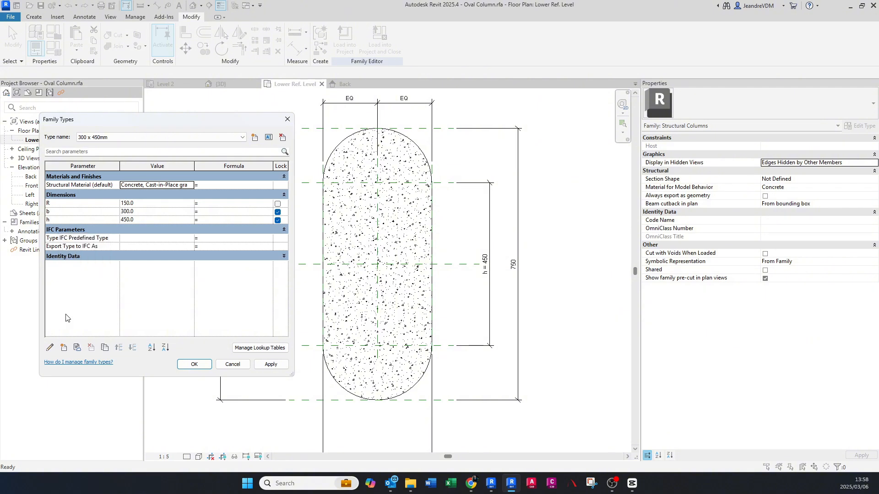
pyautogui.click(51, 349)
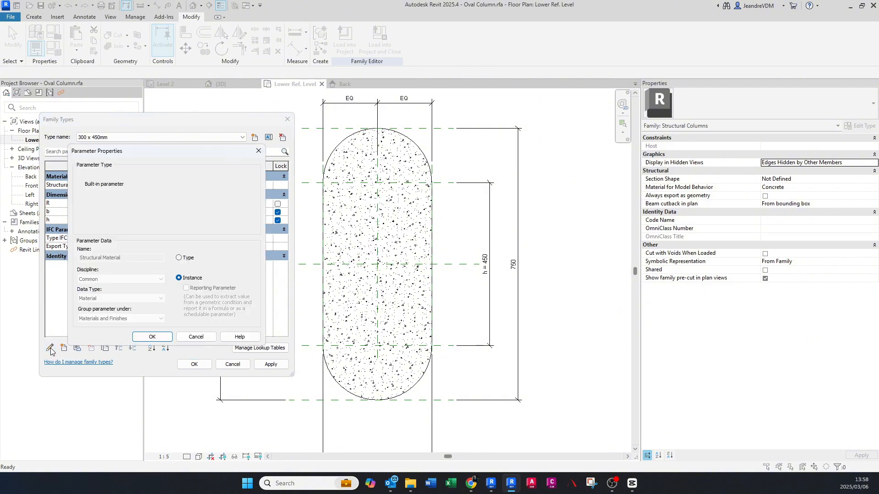
pyautogui.press('Escape')
pyautogui.click(55, 221)
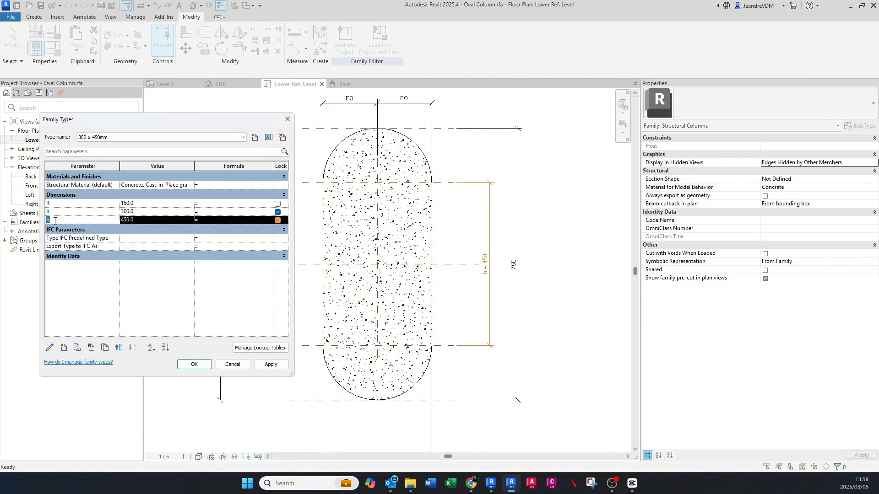
pyautogui.click(50, 348)
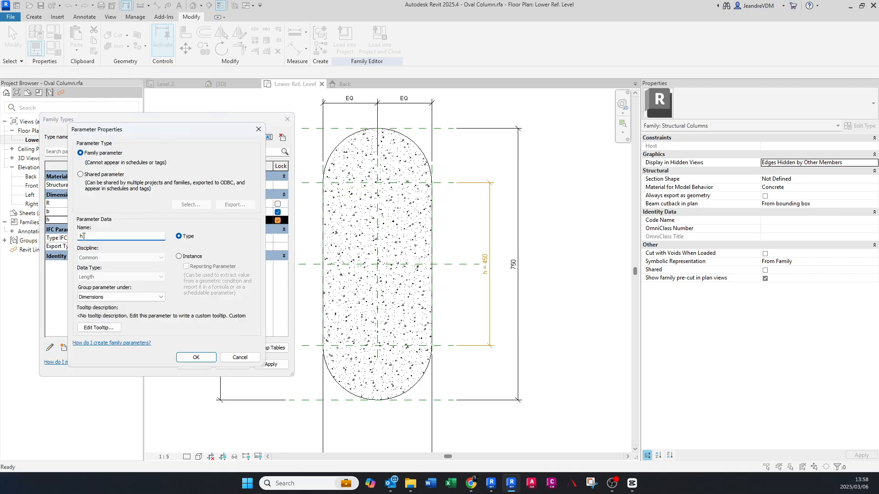
pyautogui.write('1')
pyautogui.click(196, 357)
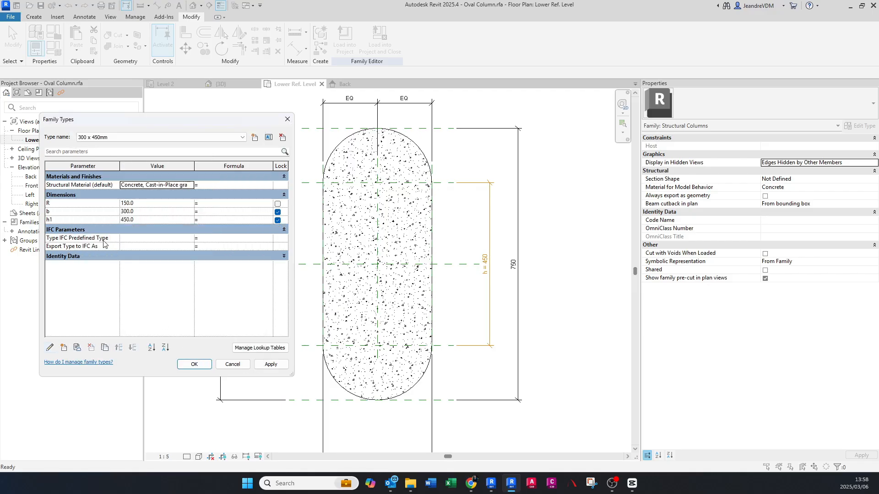
# - Add a new type-based length family parameter named h, grouped under Dimensions
pyautogui.click(64, 349)
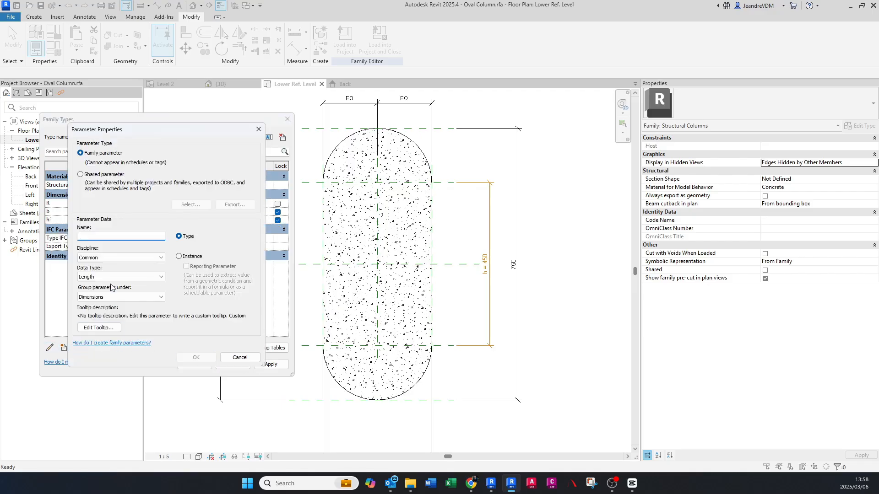
pyautogui.write('h')
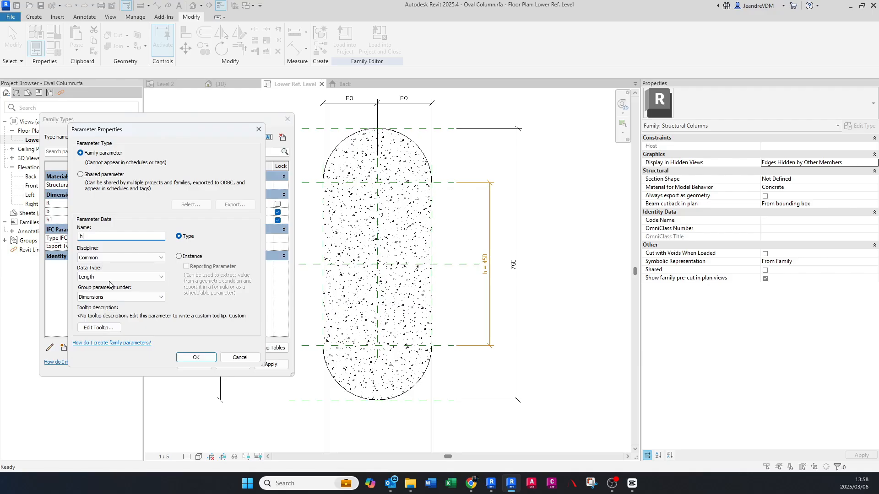
pyautogui.click(194, 357)
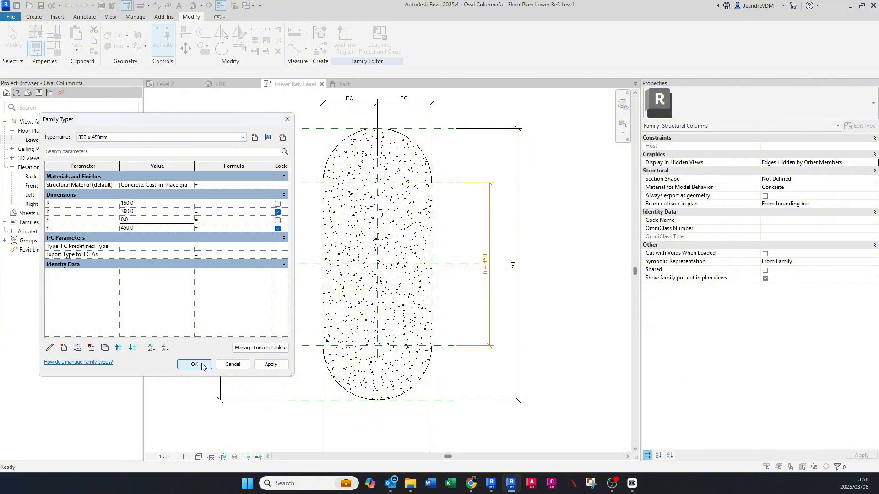
pyautogui.click(202, 365)
# - Label the outer overall length dimension of the column with the h parameter
pyautogui.click(519, 196)
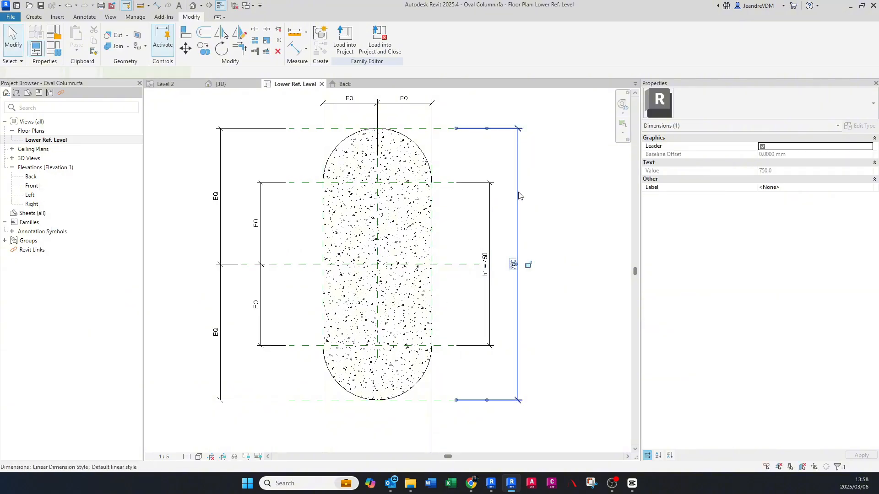
pyautogui.click(380, 38)
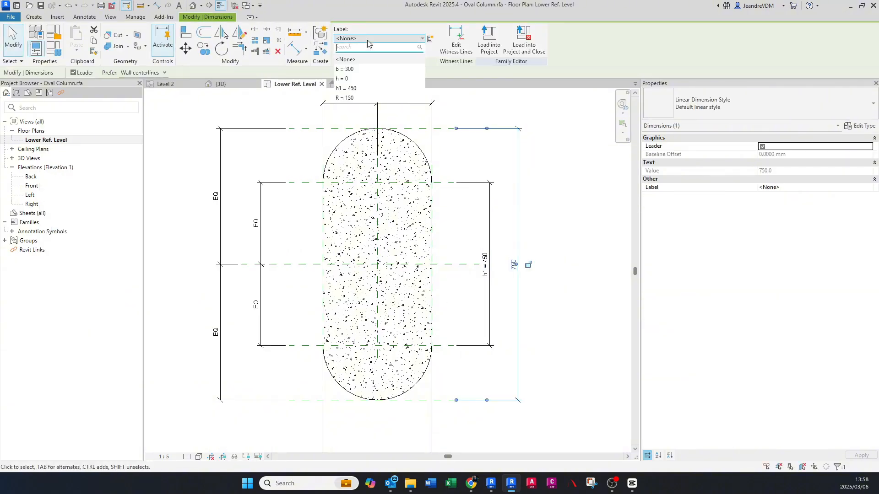
pyautogui.click(358, 80)
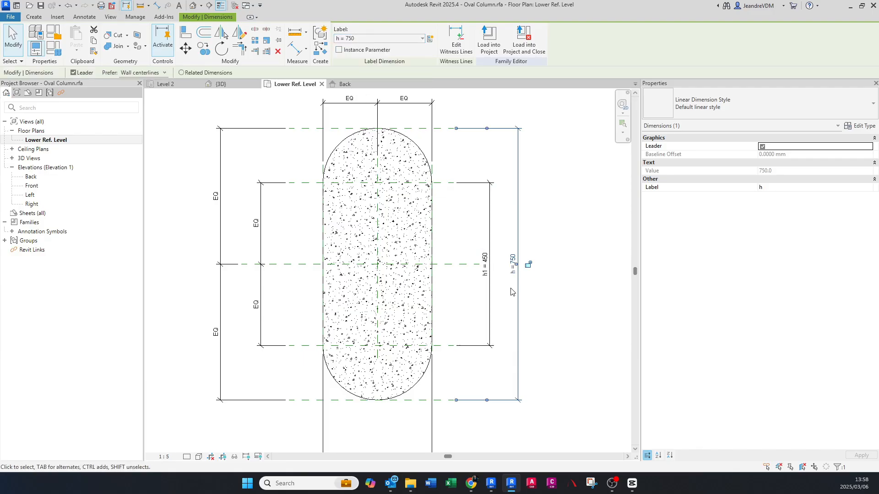
pyautogui.press('Escape')
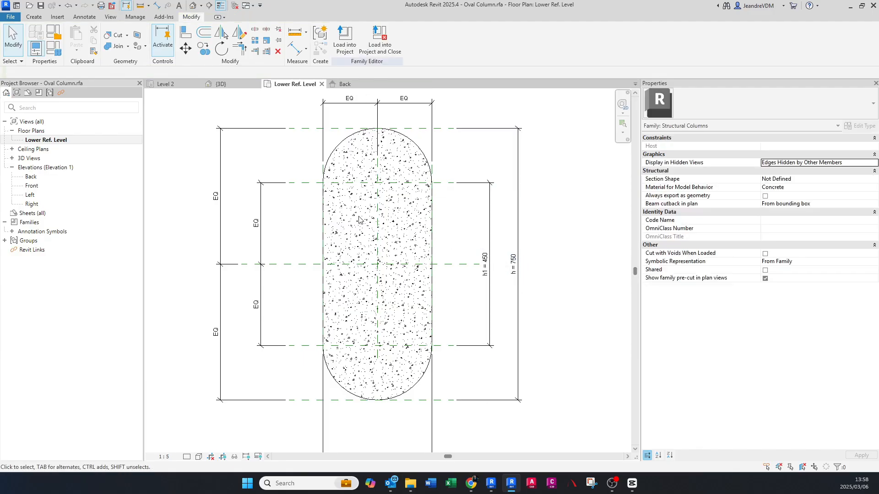
# - Set the family parameter formulas to b = R*2 and h1 = h-(R*2)
pyautogui.click(53, 48)
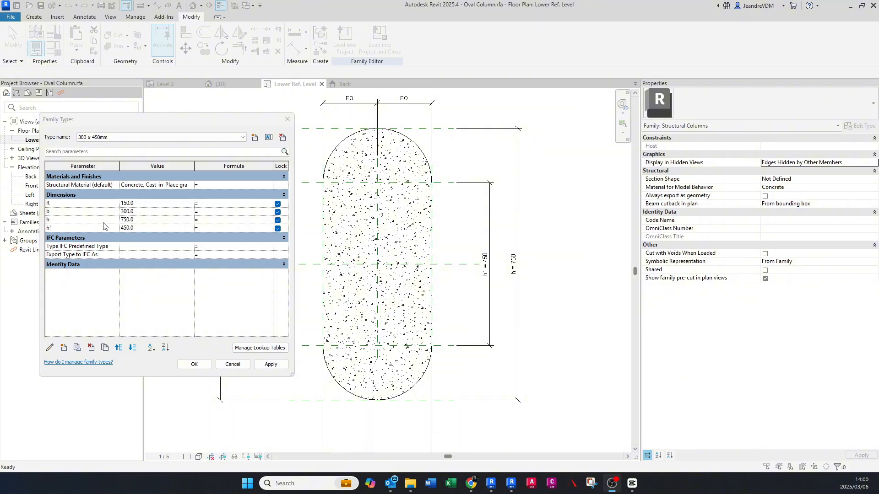
pyautogui.click(206, 212)
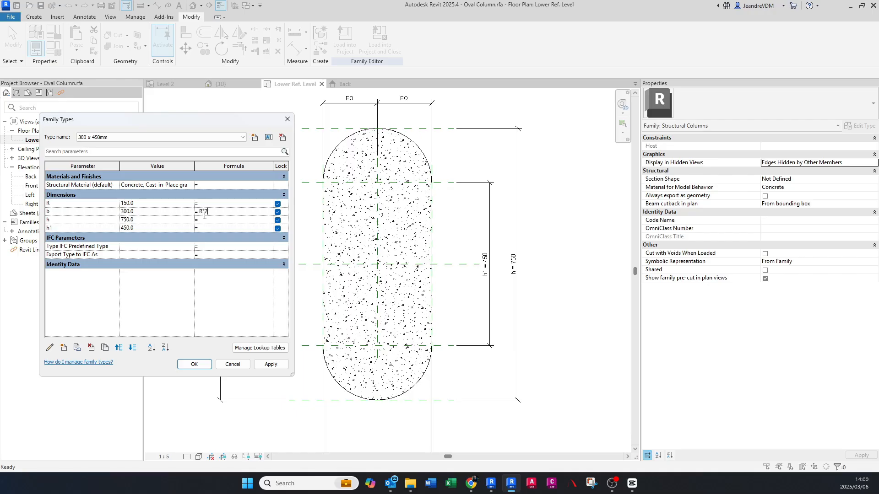
pyautogui.click(274, 366)
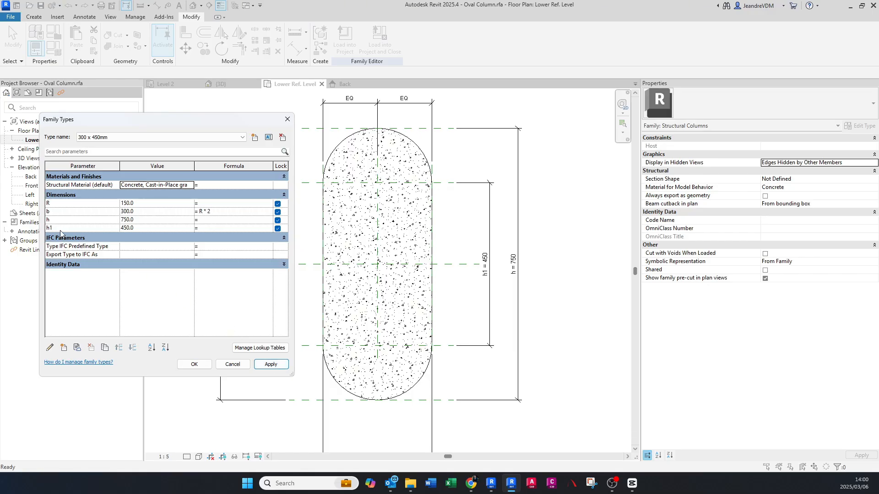
pyautogui.click(212, 227)
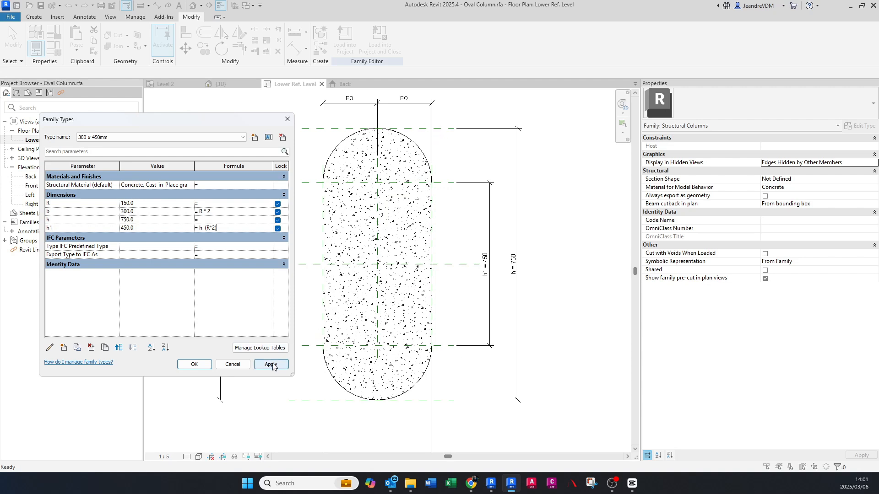
pyautogui.press('Return')
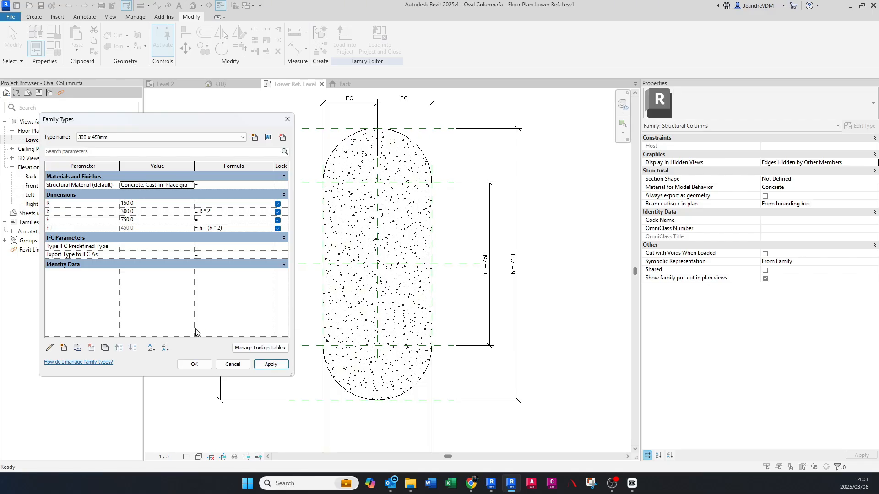
pyautogui.click(140, 220)
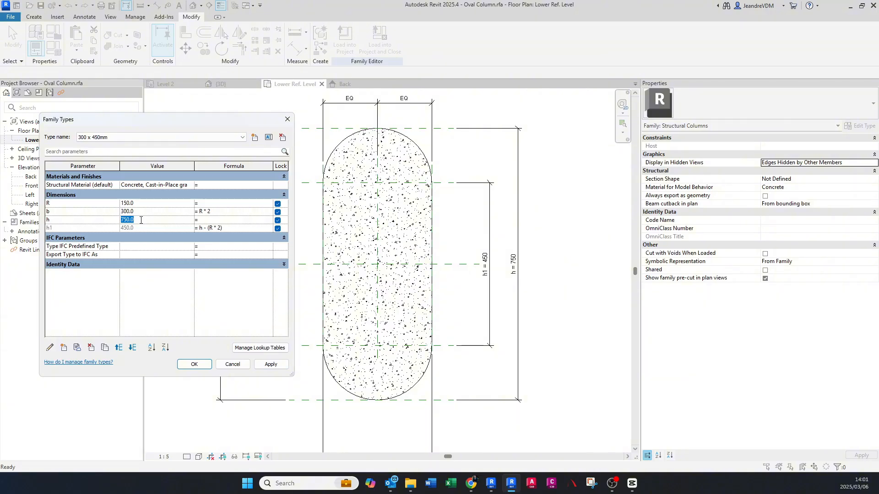
pyautogui.click(194, 365)
# - Test the column's length by setting the overall h dimension to 1000 mm
pyautogui.scroll(-2, 328, 345)
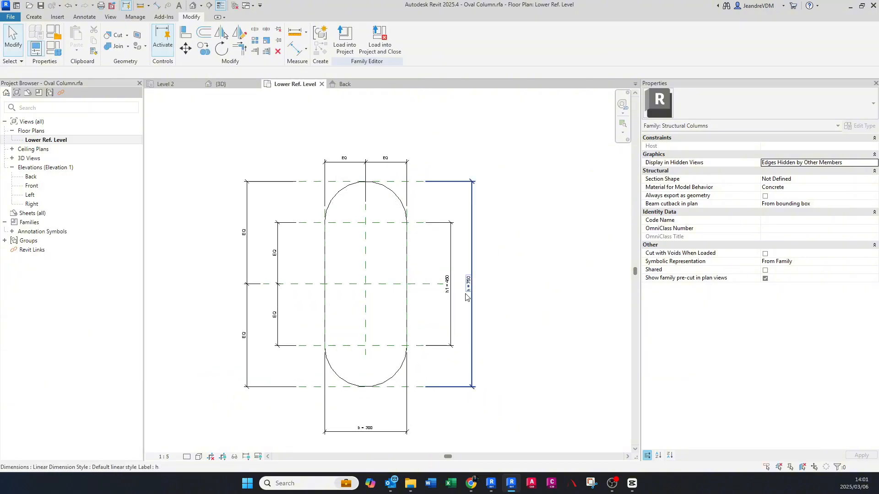
pyautogui.click(509, 261)
pyautogui.click(509, 261)
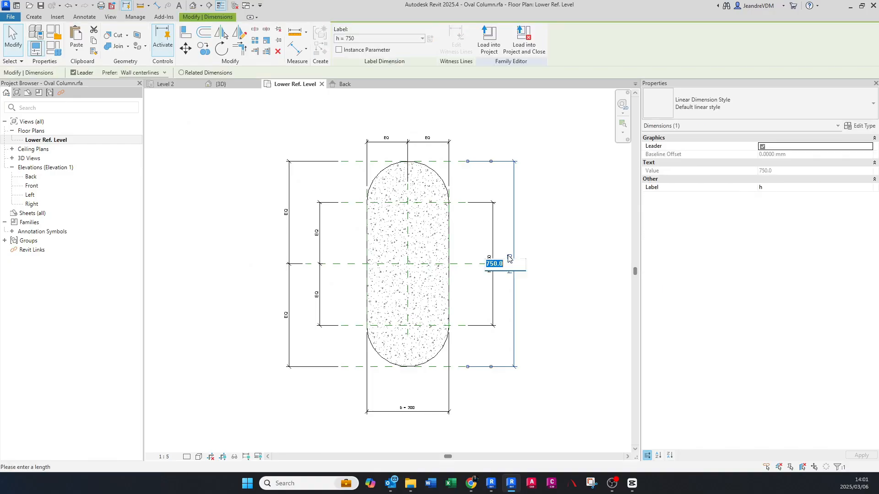
pyautogui.write('1000')
pyautogui.press('Return')
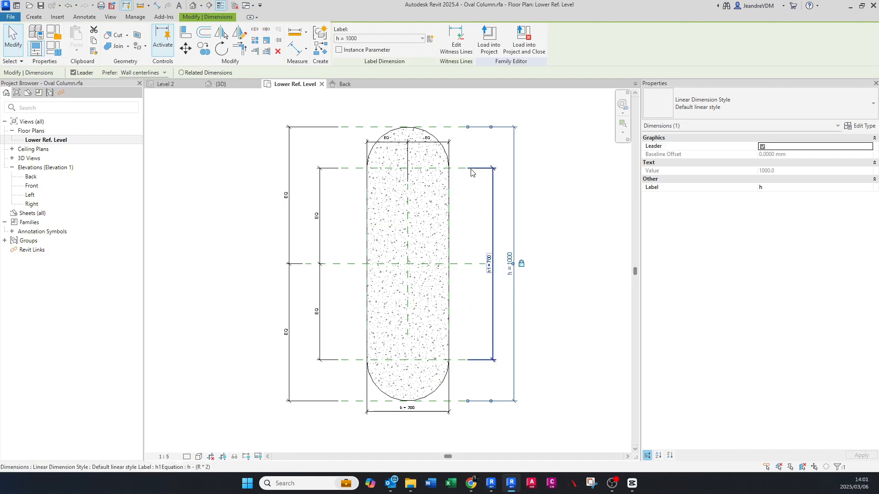
# - Test the column's width by setting the b dimension to 500 mm
pyautogui.click(412, 409)
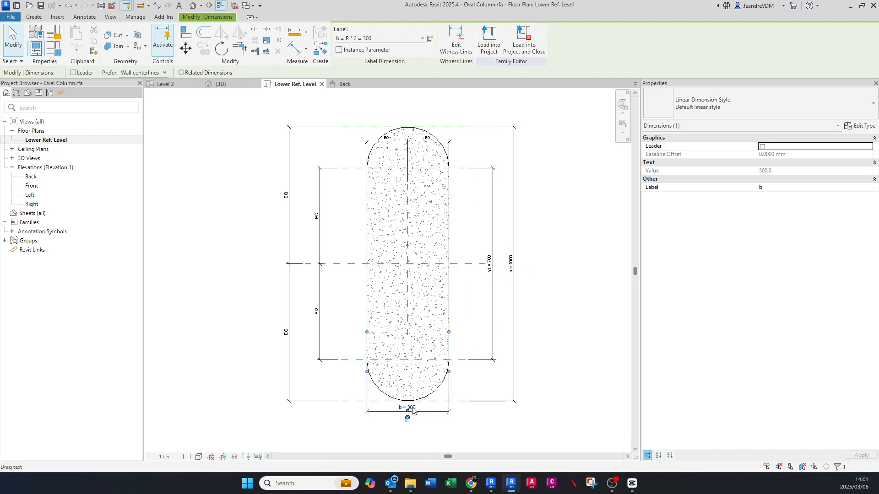
pyautogui.click(411, 408)
pyautogui.write('500')
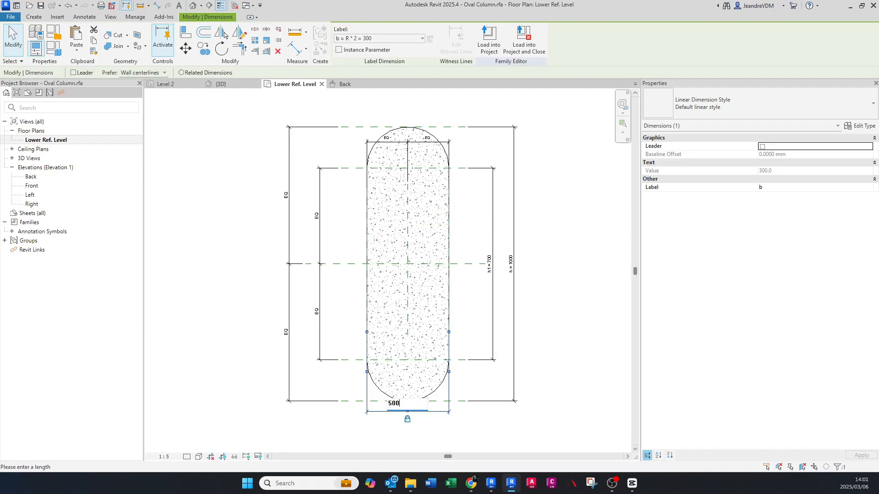
pyautogui.press('Return')
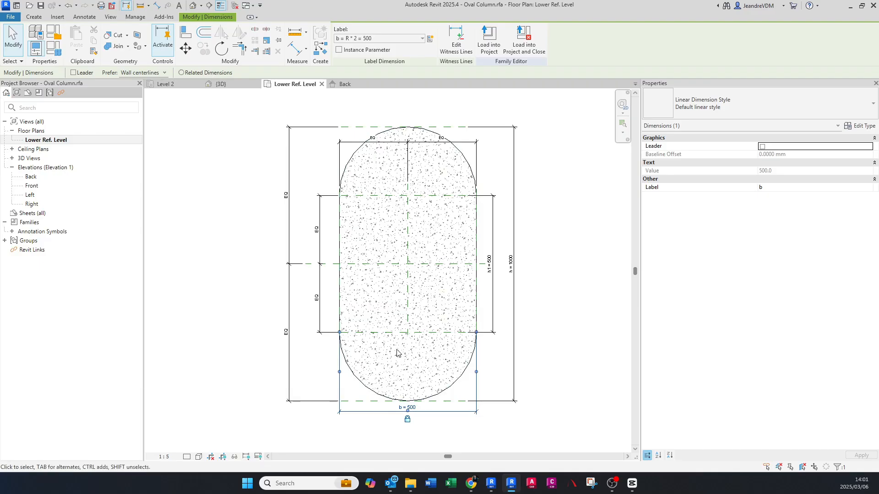
# - Undo the test changes to the b and h dimensions
pyautogui.hotkey('ctrl', 'z')
pyautogui.hotkey('ctrl', 'z')
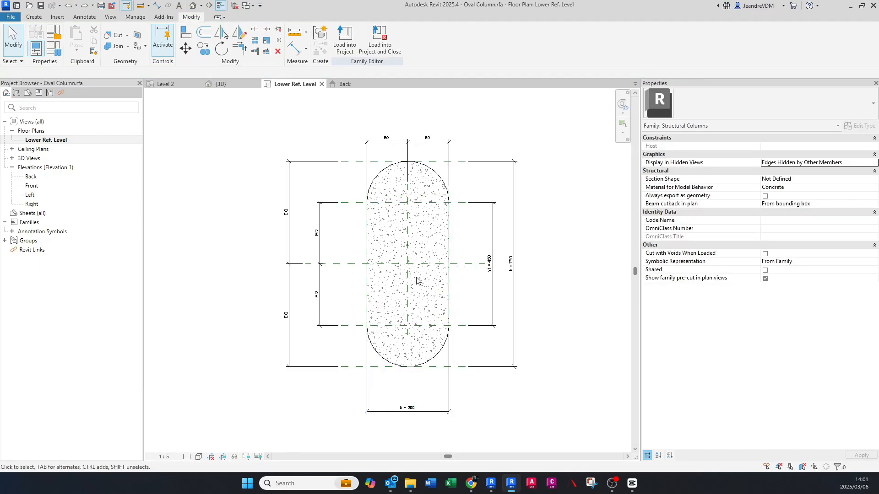
pyautogui.moveTo(418, 288); pyautogui.dragTo(400, 261, button='middle')
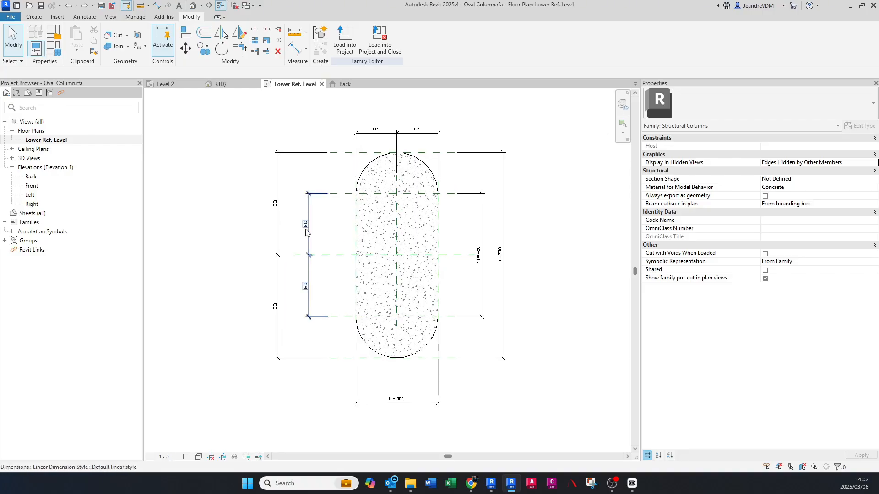
# - In the Back elevation, pull the column extrusion's top down below Upper Ref Level and return it to that level
pyautogui.doubleClick(27, 176)
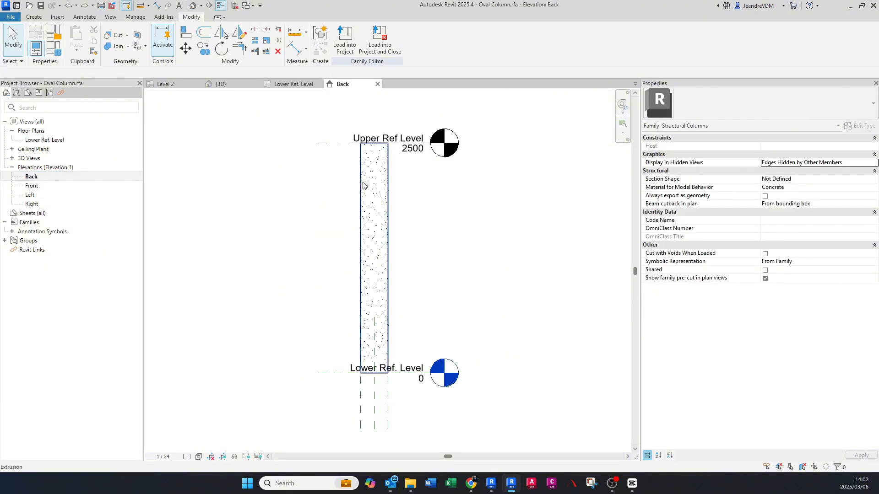
pyautogui.click(333, 146)
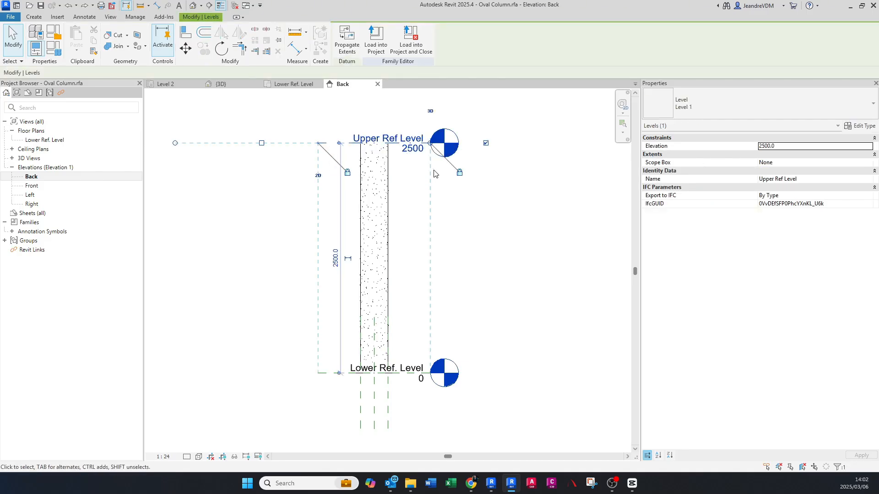
pyautogui.click(389, 183)
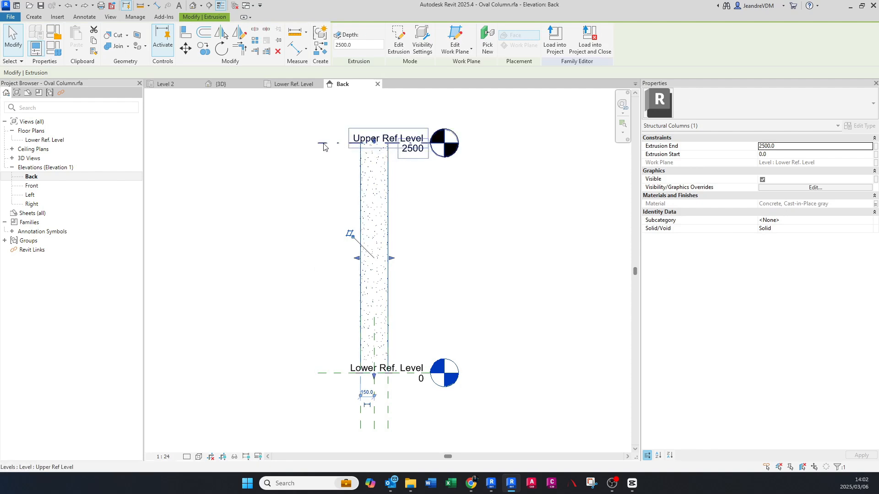
pyautogui.moveTo(323, 146); pyautogui.dragTo(331, 162, button='middle')
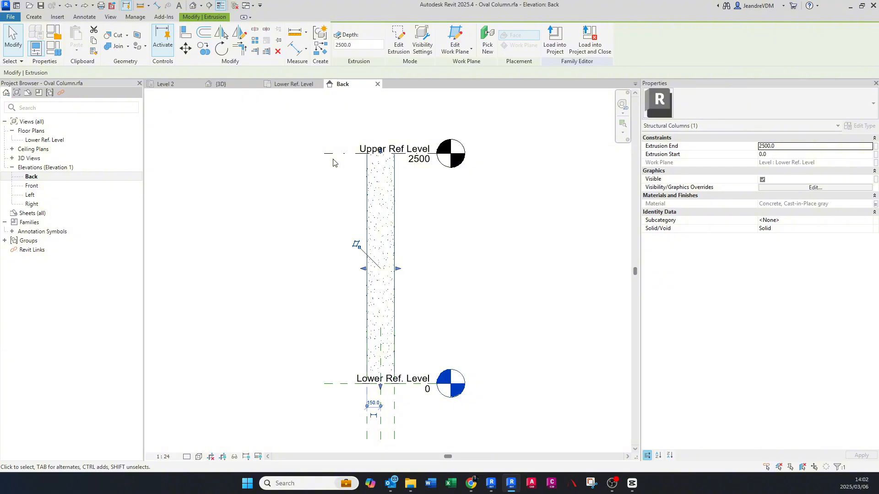
pyautogui.scroll(1, 339, 166)
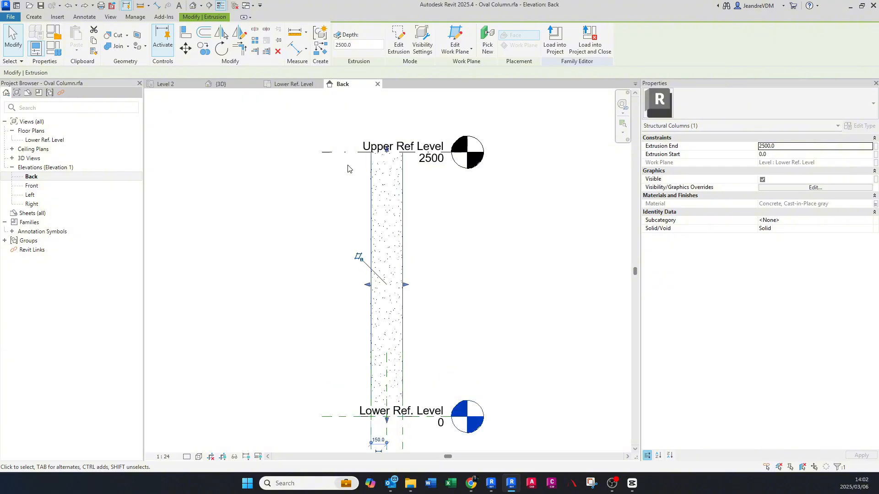
pyautogui.moveTo(387, 149); pyautogui.dragTo(385, 185)
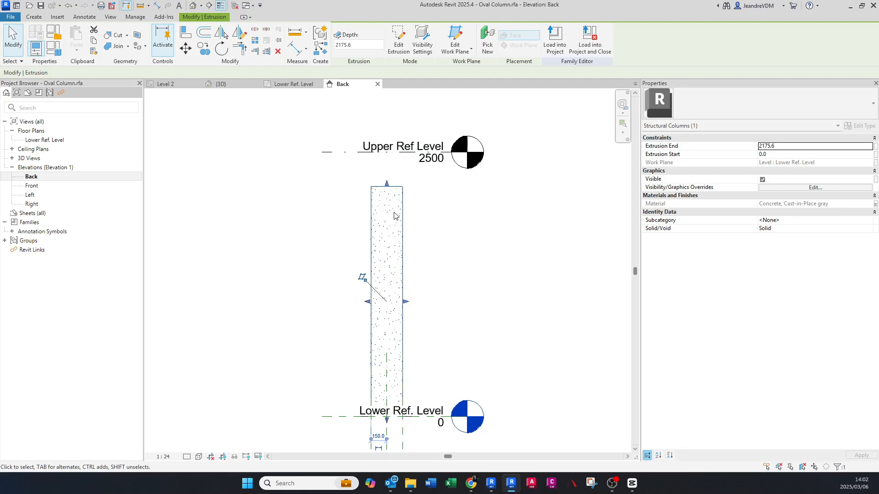
pyautogui.moveTo(387, 184); pyautogui.dragTo(360, 154)
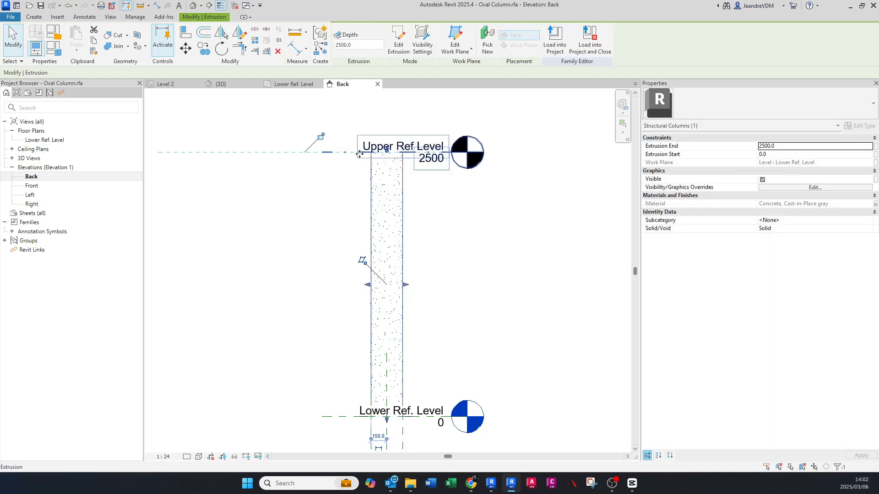
# - Return to the Lower Ref. Level plan and delete the family types 300 x 450mm and 450 x 600mm
pyautogui.click(289, 85)
pyautogui.scroll(-2, 373, 247)
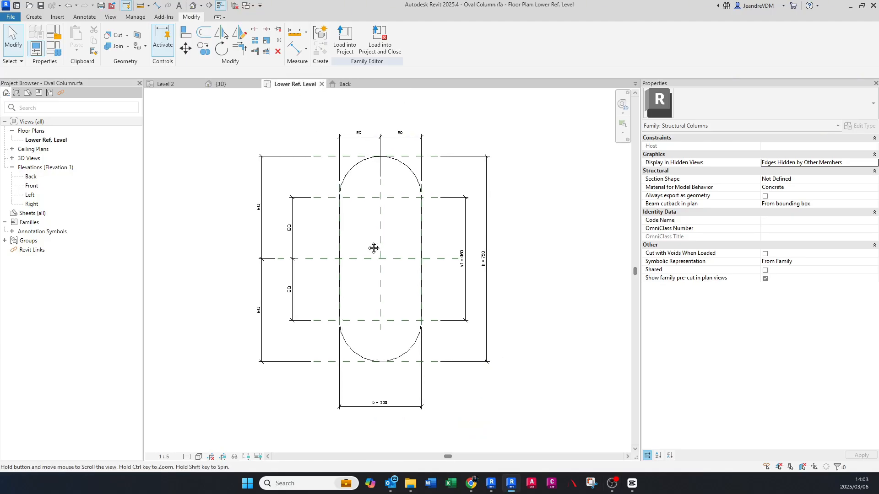
pyautogui.click(53, 49)
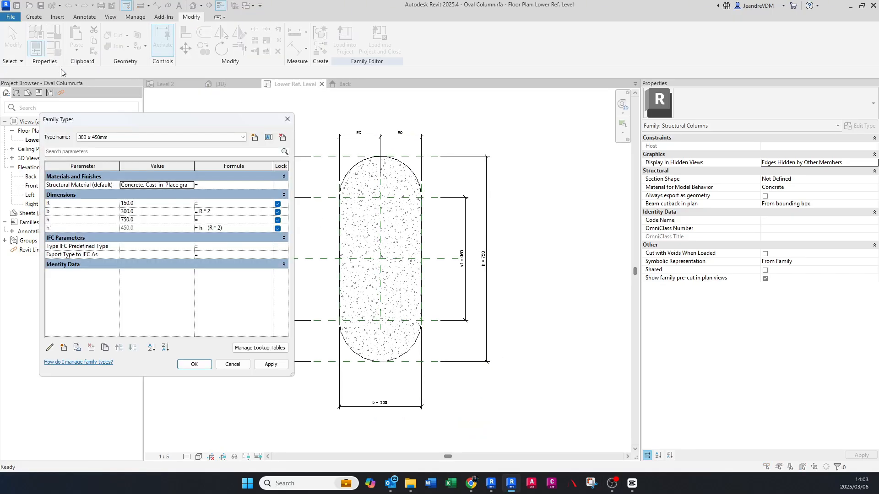
pyautogui.click(107, 139)
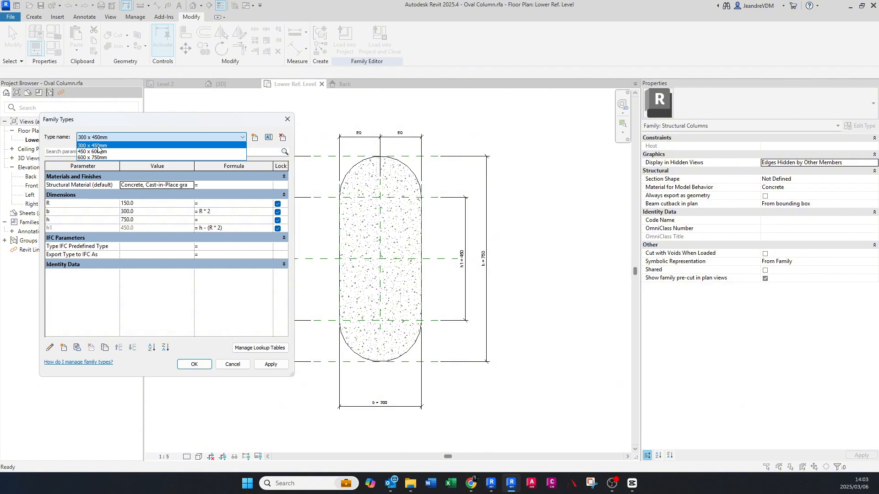
pyautogui.click(123, 128)
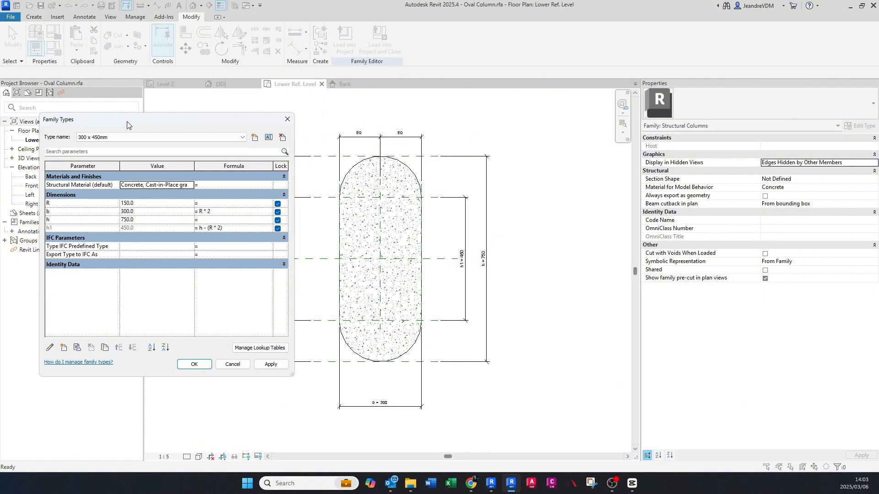
pyautogui.click(282, 138)
pyautogui.click(282, 138)
# - Rename the remaining 600 x 750mm family type to 300 x 750mm and apply the family type changes
pyautogui.click(269, 138)
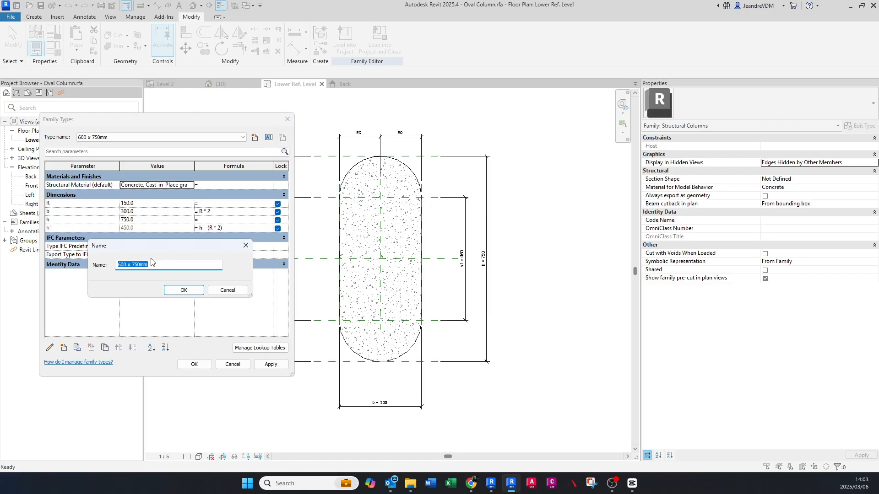
pyautogui.click(125, 265)
pyautogui.write('300')
pyautogui.click(191, 295)
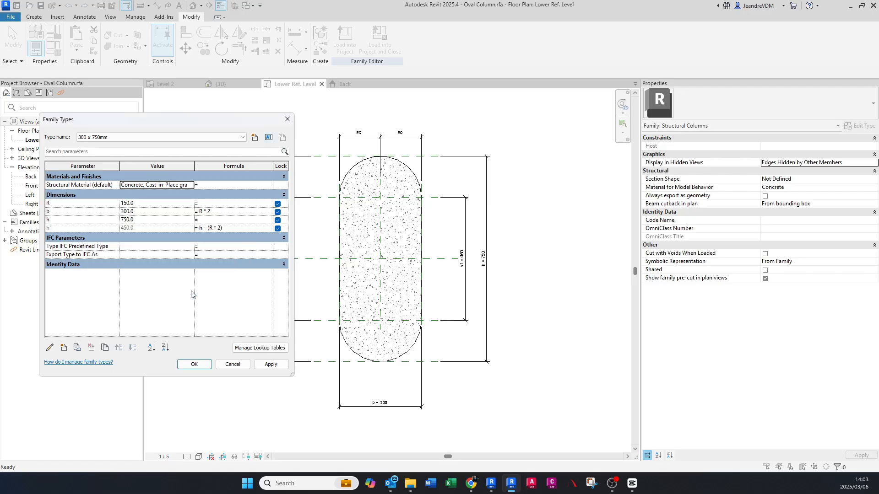
pyautogui.click(270, 365)
pyautogui.click(202, 365)
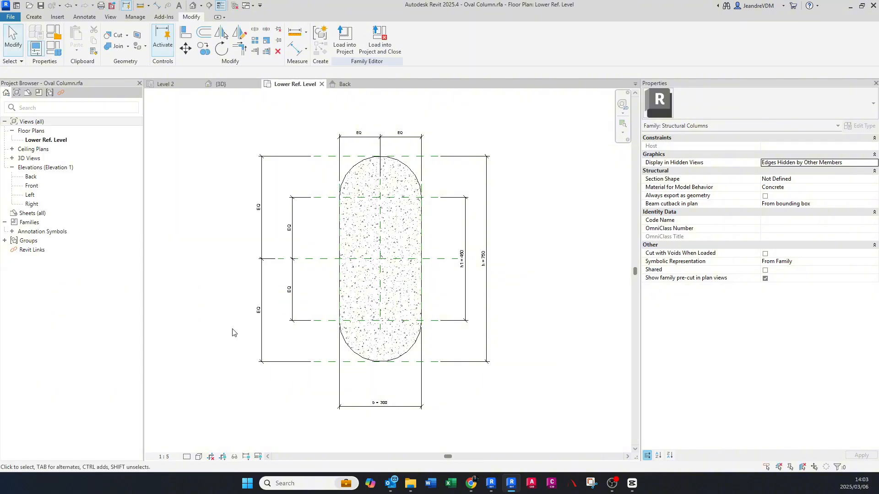
# - Load the Oval Column family into the project and change the placed rectangular column to its 300 x 750mm type
pyautogui.click(343, 46)
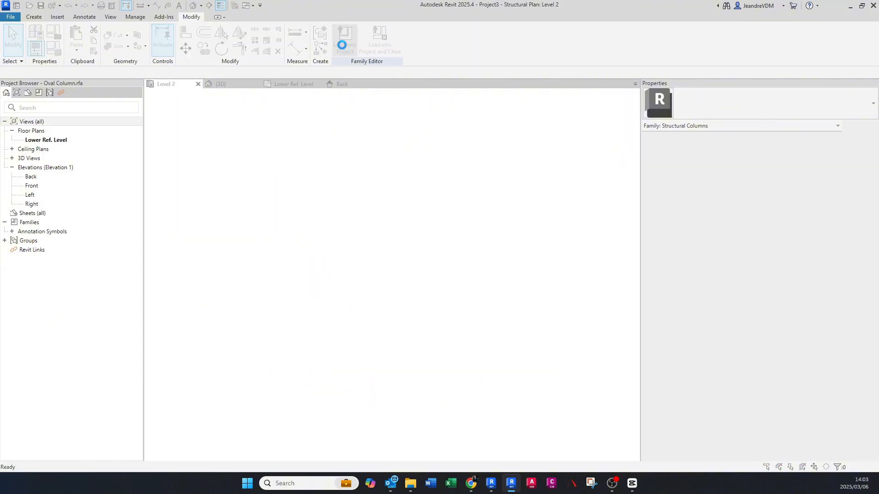
pyautogui.click(403, 242)
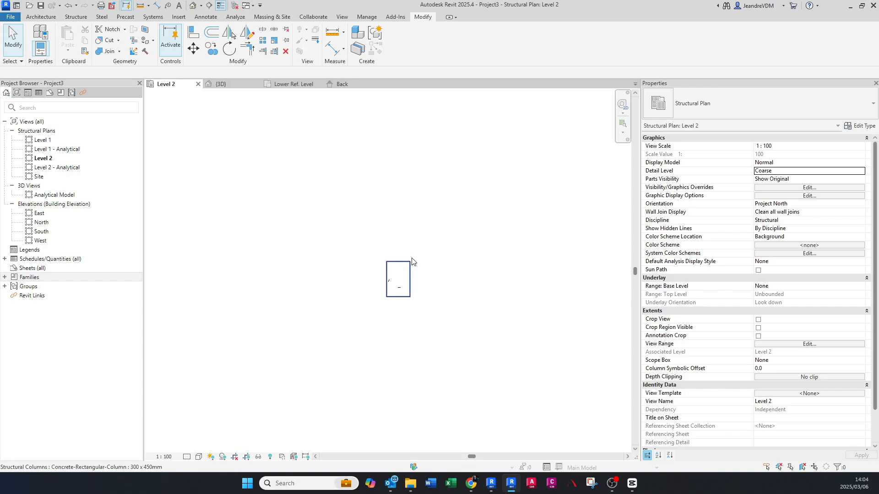
pyautogui.click(411, 270)
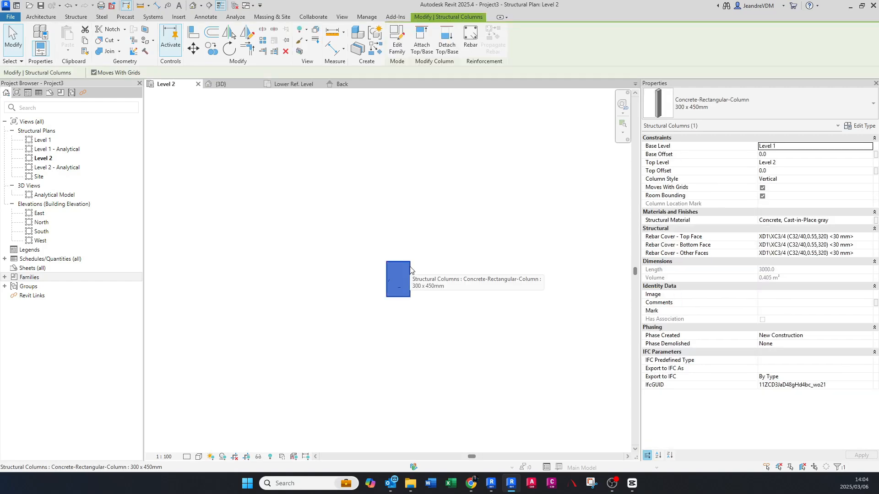
pyautogui.click(764, 102)
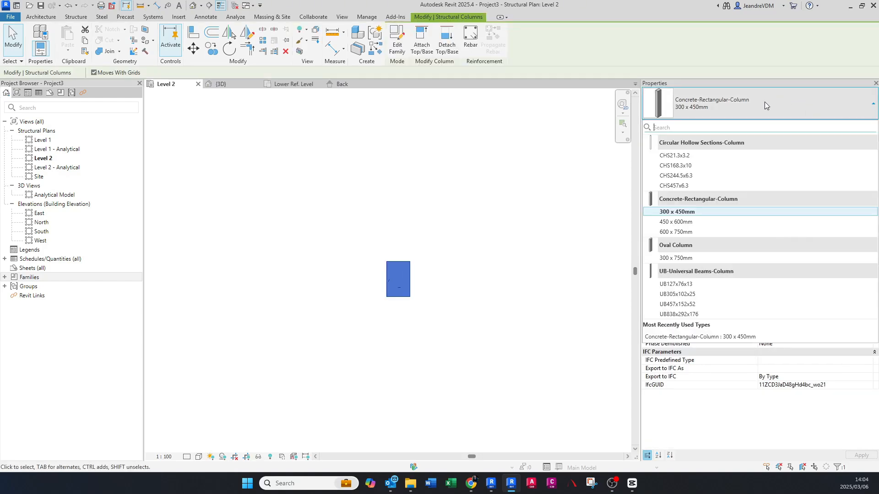
pyautogui.click(678, 258)
pyautogui.click(375, 335)
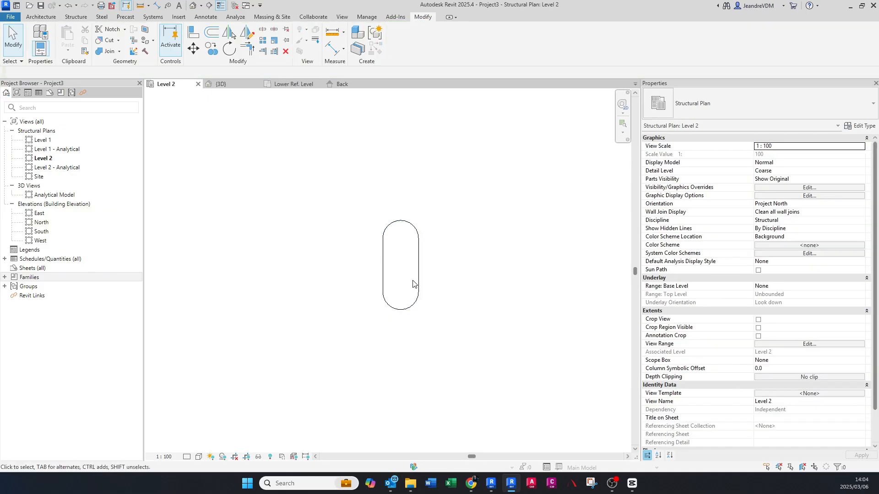
# - Set the Level 2 plan's view scale to 1:25
pyautogui.click(164, 457)
pyautogui.click(174, 380)
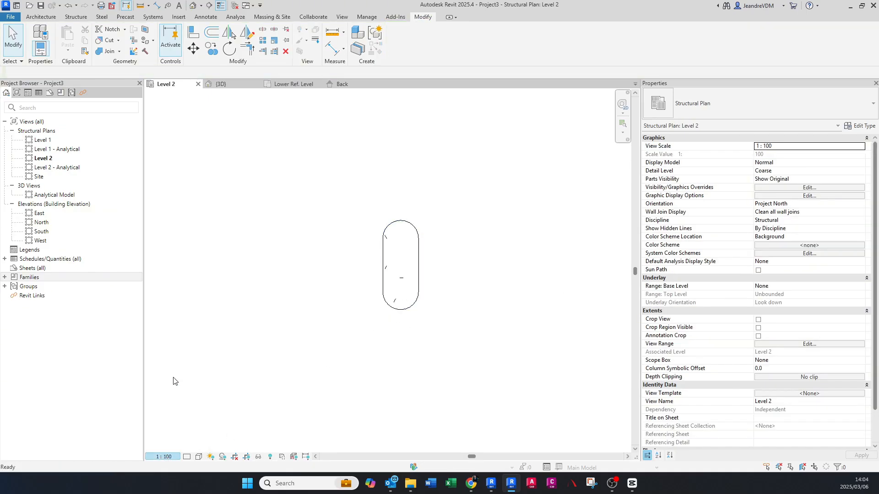
pyautogui.moveTo(430, 244); pyautogui.dragTo(424, 259, button='middle')
# - Add aligned dimensions for the oval column's overall length and width, placed outside the column in the Level 2 plan
pyautogui.press('d')
pyautogui.press('i')
pyautogui.click(403, 236)
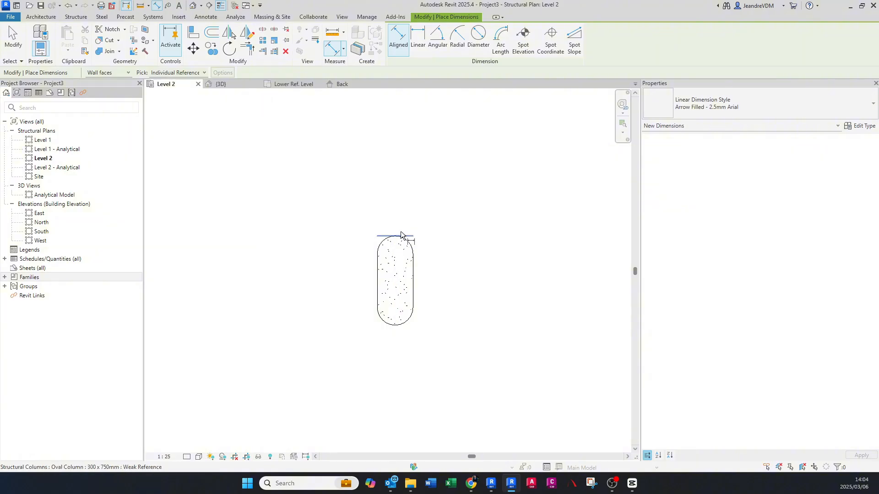
pyautogui.click(402, 325)
pyautogui.click(309, 326)
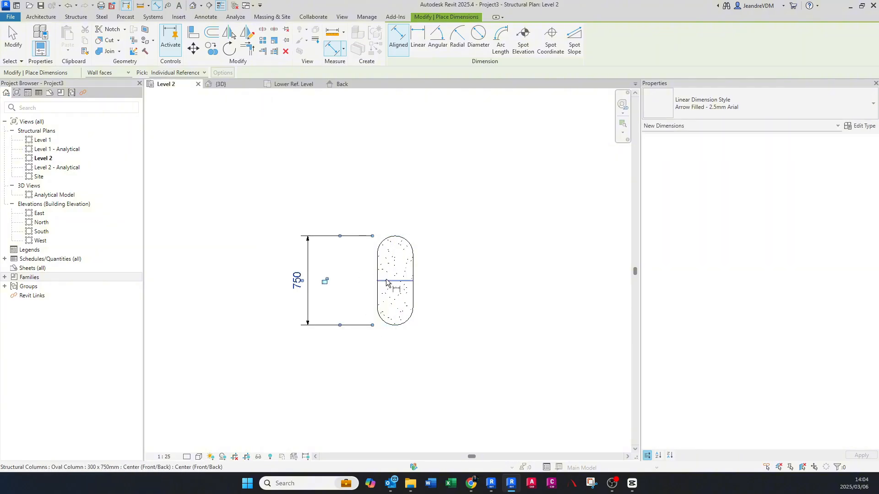
pyautogui.click(376, 271)
pyautogui.click(413, 282)
pyautogui.click(394, 379)
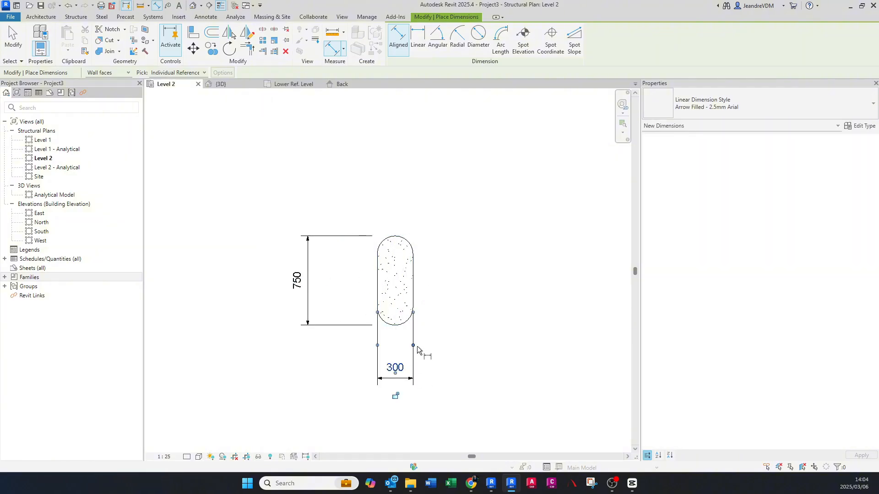
pyautogui.press('Escape')
pyautogui.press('Escape')
# - Duplicate the oval column's type and name the new type 500 x 1000mm
pyautogui.click(414, 281)
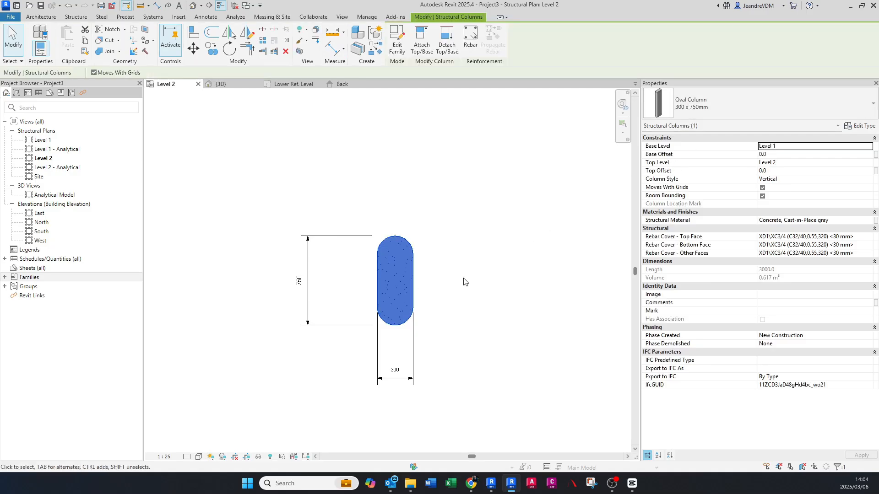
pyautogui.moveTo(436, 317); pyautogui.dragTo(410, 307, button='middle')
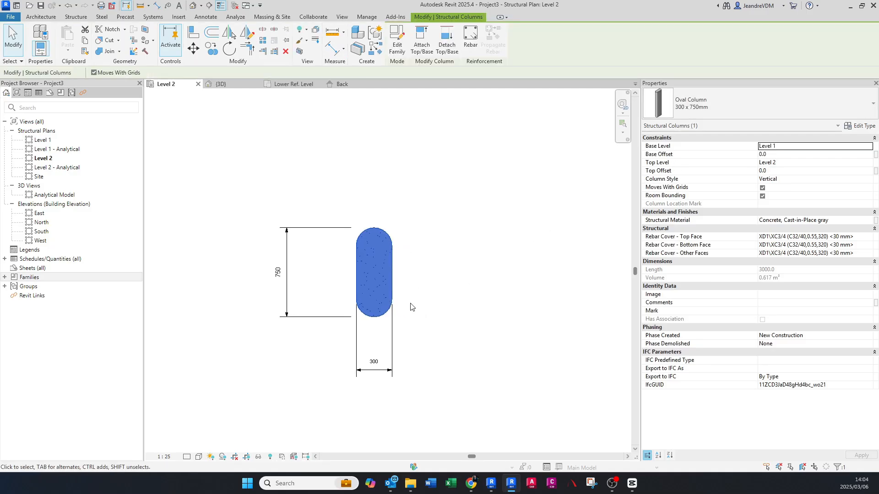
pyautogui.click(867, 126)
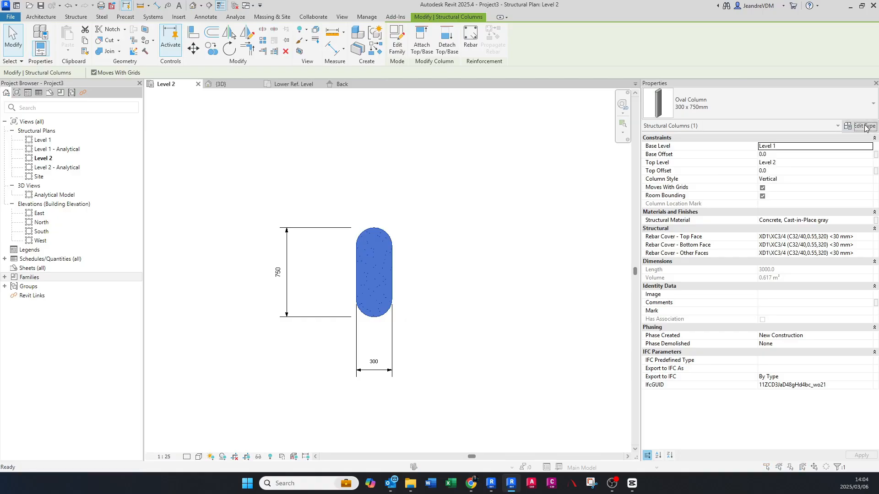
pyautogui.click(572, 158)
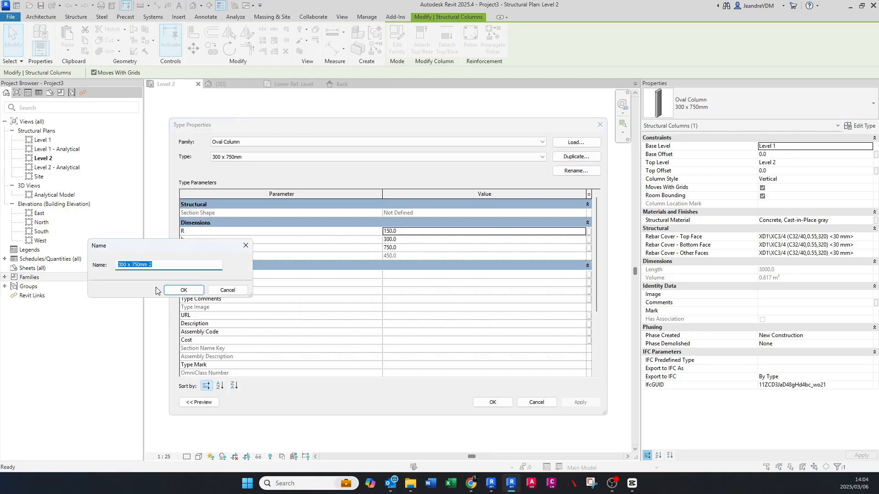
pyautogui.doubleClick(120, 265)
pyautogui.write('500')
pyautogui.press('BackSpace')
pyautogui.press('BackSpace')
pyautogui.press('Return')
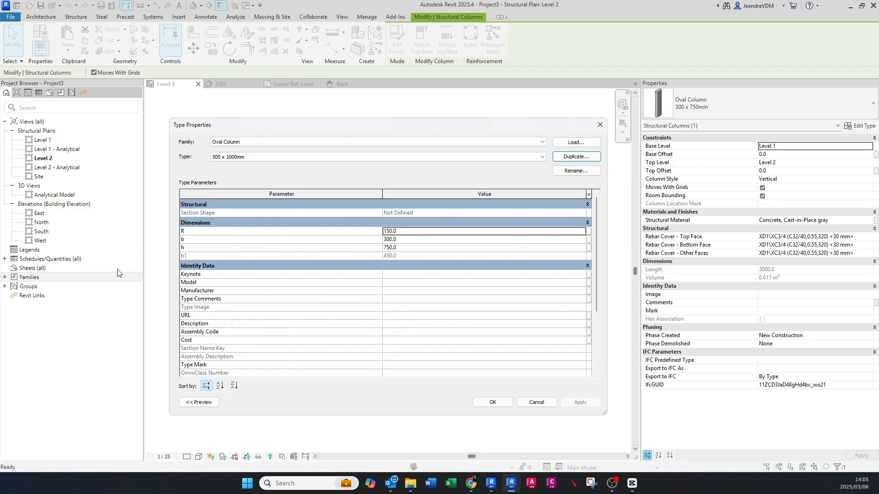
# - Set the new type's b to 500 and h to 1000, and apply the type changes to the placed column
pyautogui.click(408, 239)
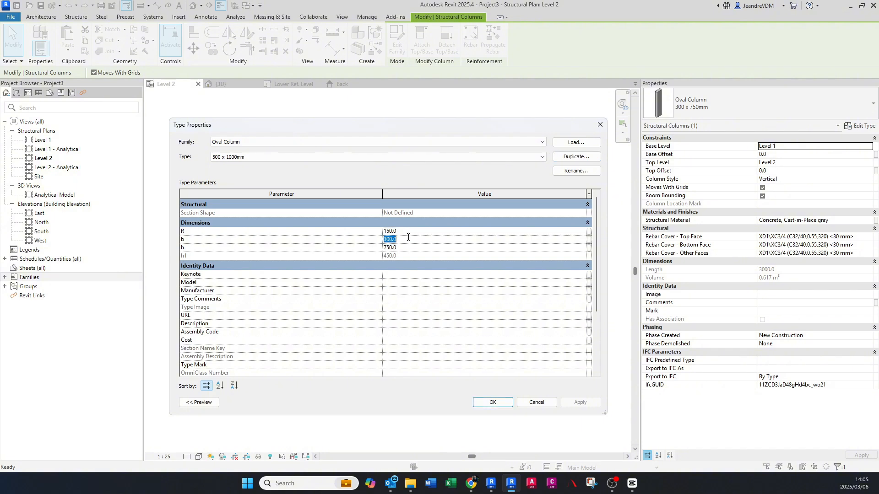
pyautogui.write('5')
pyautogui.click(412, 247)
pyautogui.write('100')
pyautogui.click(581, 404)
pyautogui.click(493, 404)
pyautogui.scroll(-1, 398, 301)
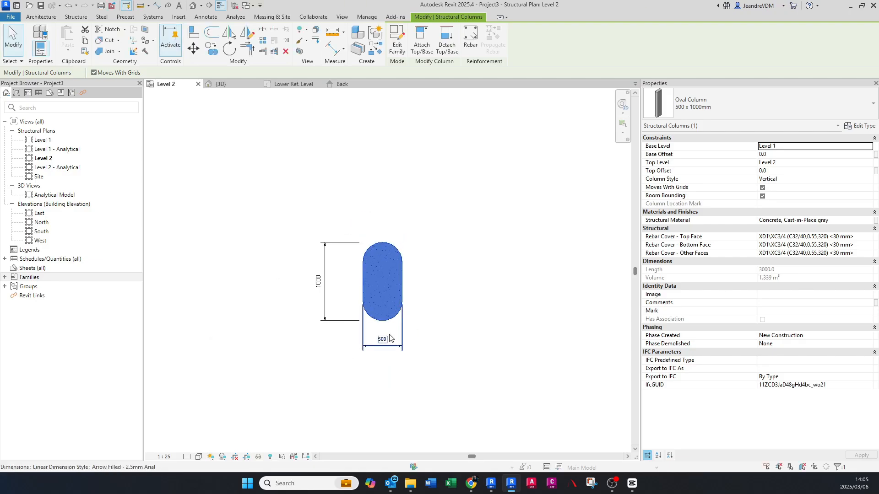
pyautogui.click(376, 331)
pyautogui.scroll(1, 377, 330)
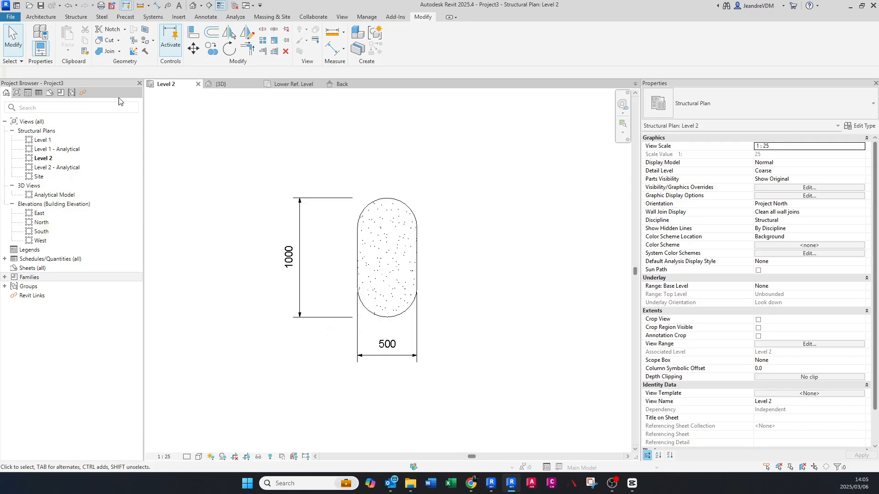
# - Open the default 3D view and set it to Fine detail with a visual style that displays the column's material
pyautogui.click(193, 5)
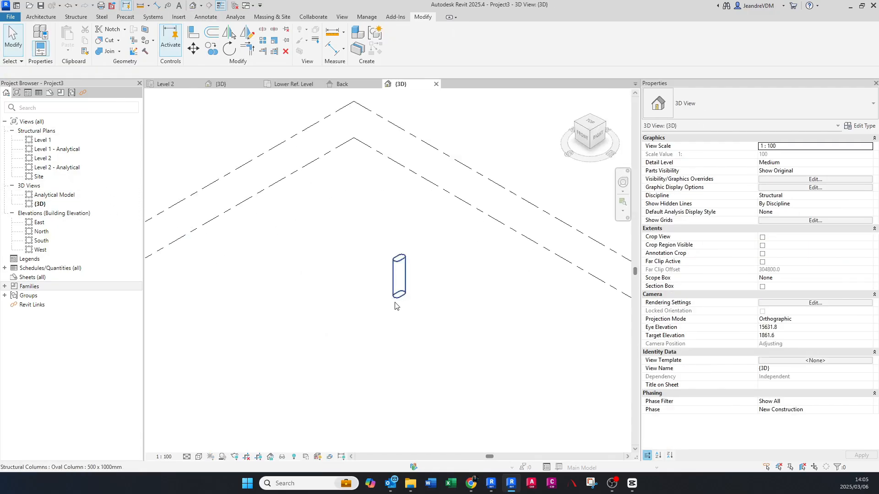
pyautogui.keyDown('shift'); pyautogui.moveTo(417, 310); pyautogui.dragTo(393, 261, button='middle'); pyautogui.keyUp('shift')
pyautogui.click(188, 456)
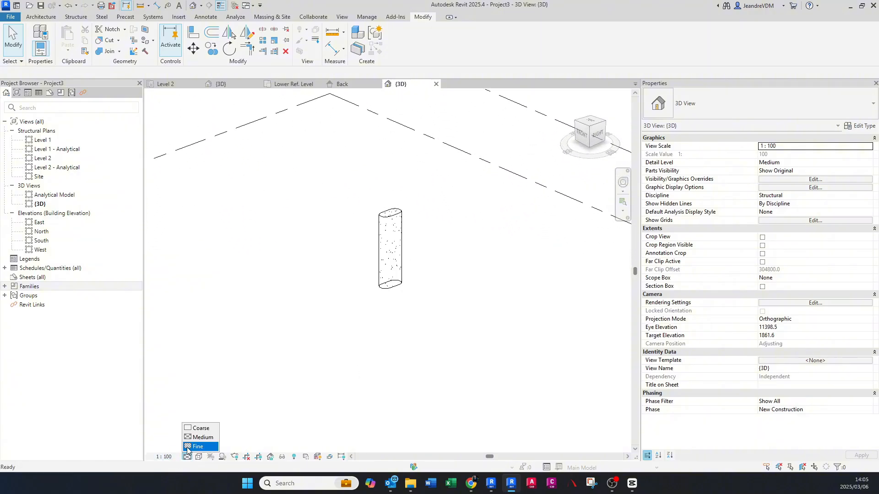
pyautogui.click(197, 446)
pyautogui.click(198, 457)
pyautogui.click(215, 445)
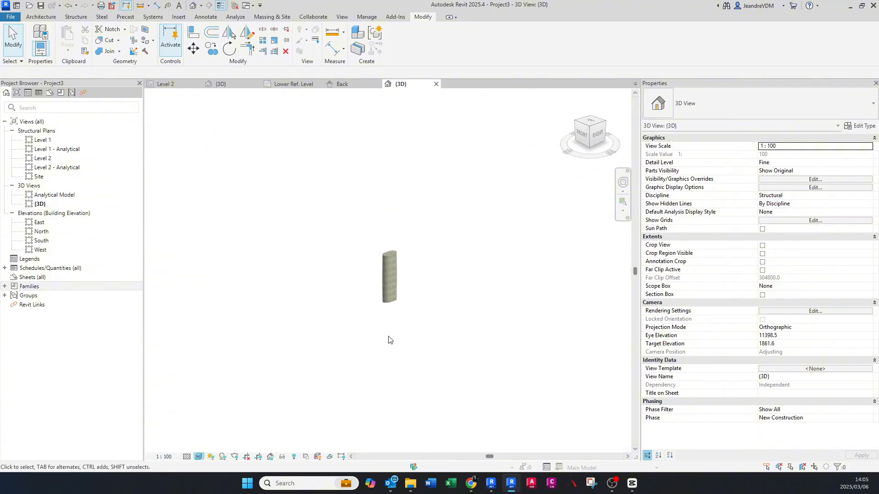
pyautogui.scroll(3, 388, 340)
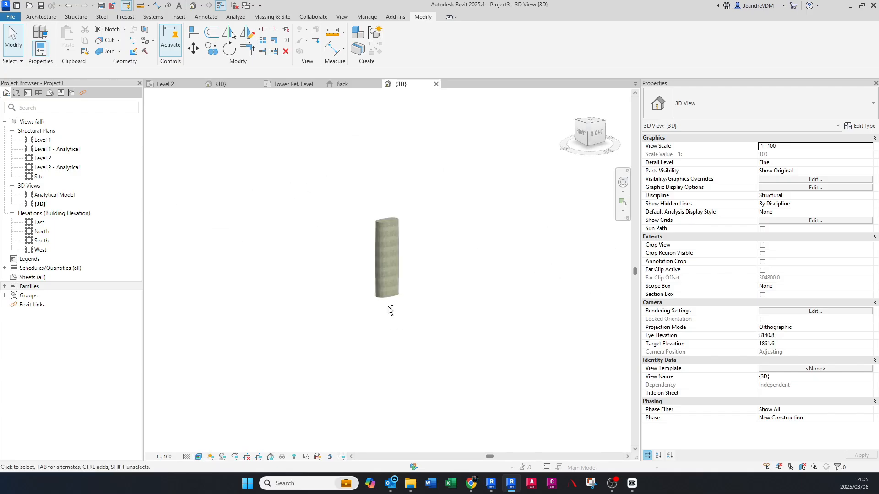
pyautogui.scroll(-2, 388, 306)
# - Examine the column's base and top constraints against Level 1 and Level 2 in the East elevation, and return to the 3D view
pyautogui.click(50, 224)
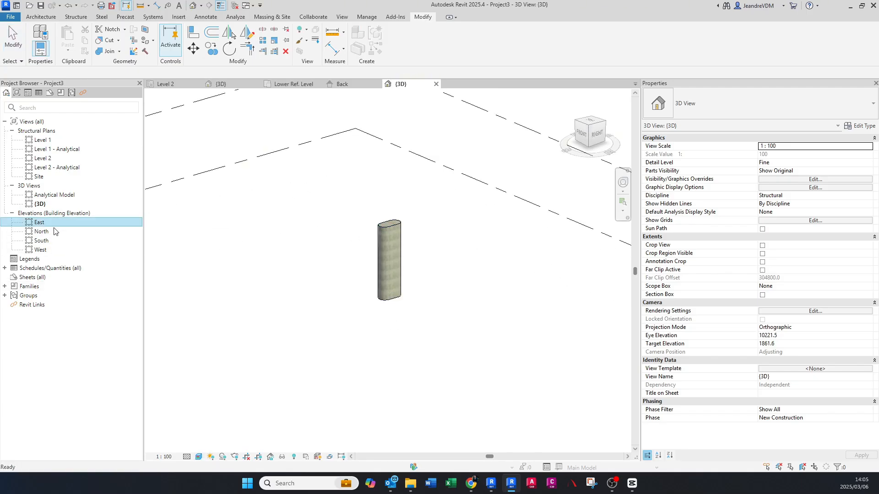
pyautogui.click(371, 278)
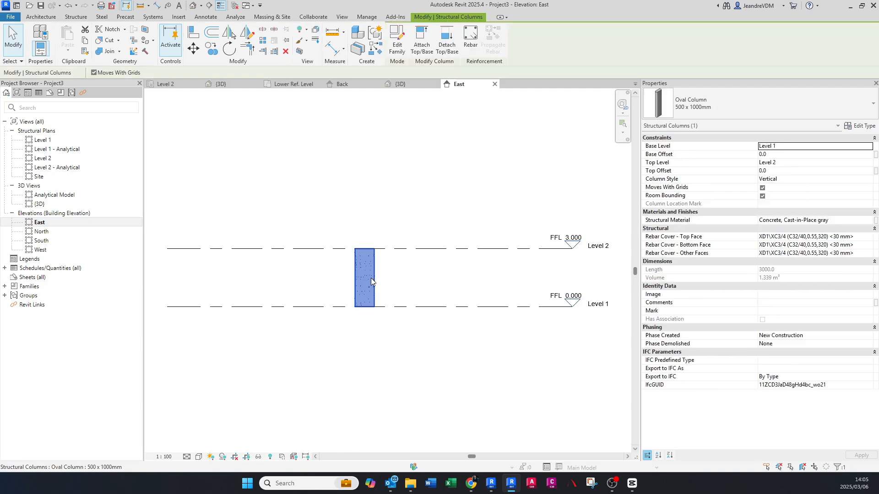
pyautogui.scroll(1, 403, 284)
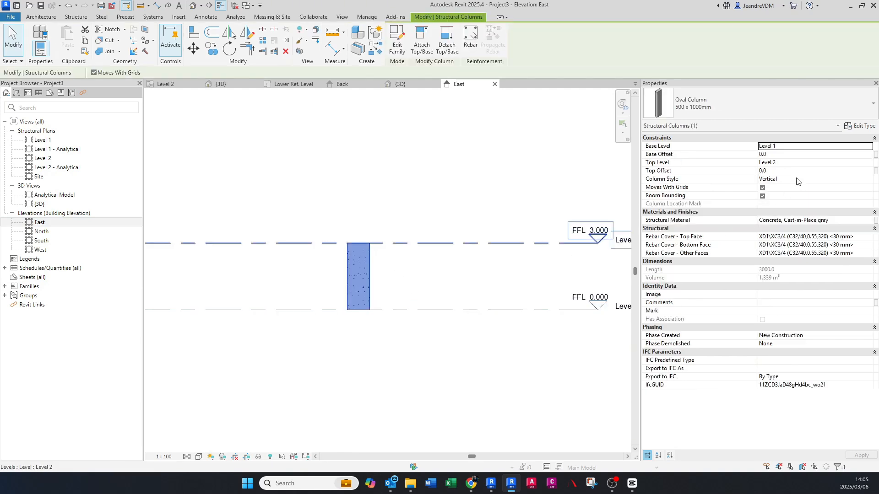
pyautogui.moveTo(565, 276); pyautogui.dragTo(519, 283, button='middle')
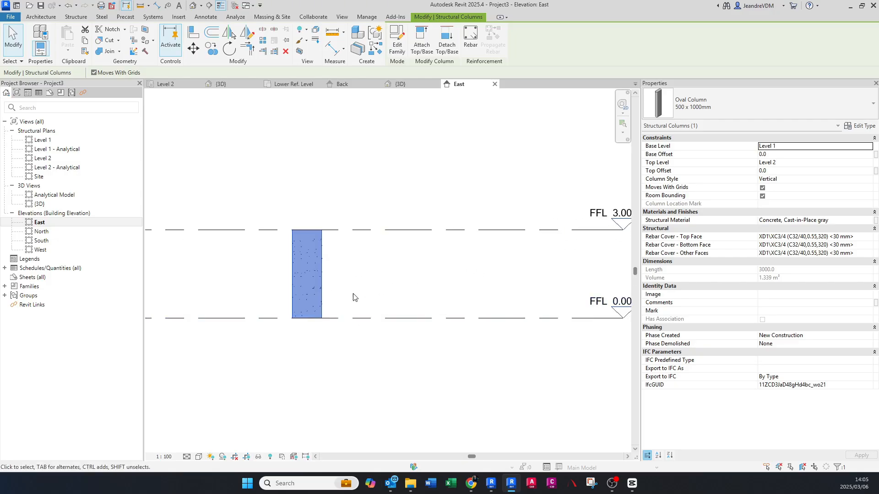
pyautogui.scroll(1, 340, 277)
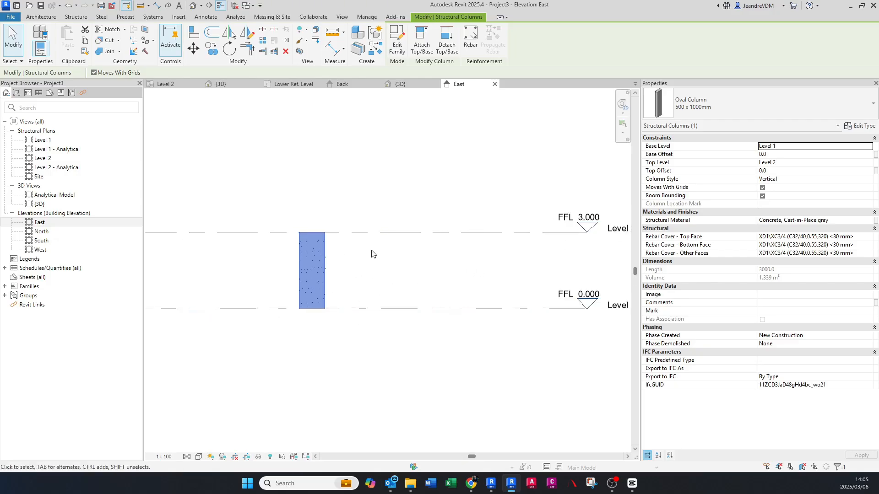
pyautogui.moveTo(426, 252); pyautogui.dragTo(375, 254, button='middle')
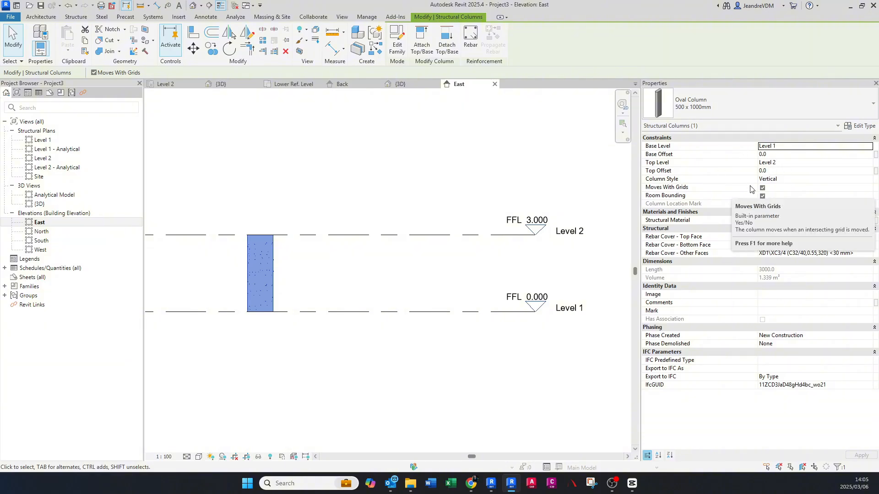
pyautogui.moveTo(343, 271); pyautogui.dragTo(442, 270, button='middle')
pyautogui.click(390, 249)
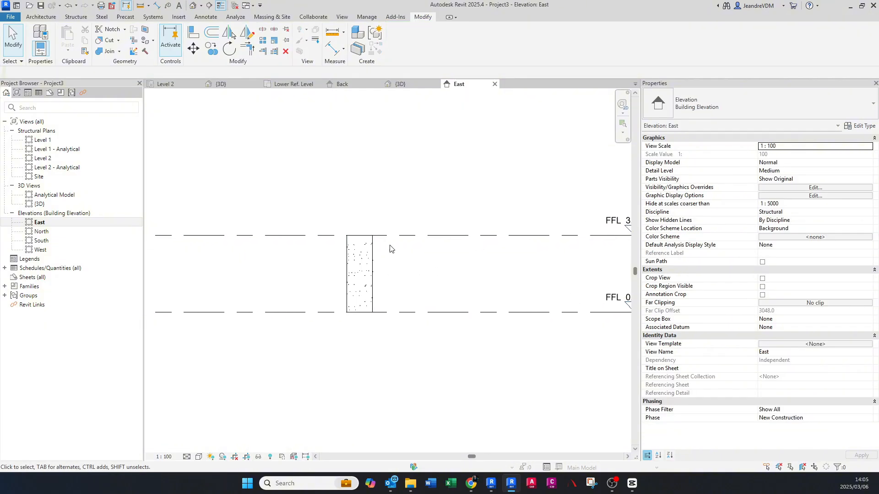
pyautogui.click(402, 84)
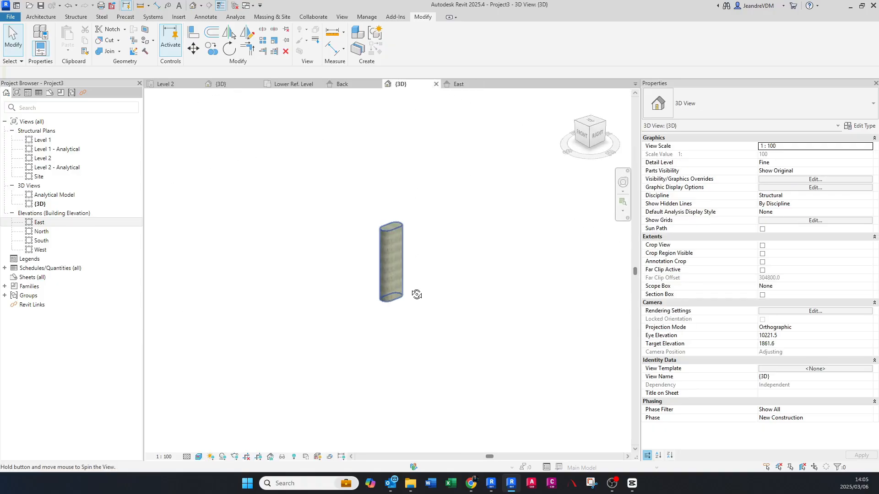
pyautogui.keyDown('shift'); pyautogui.moveTo(414, 311); pyautogui.dragTo(423, 389, button='middle'); pyautogui.keyUp('shift')
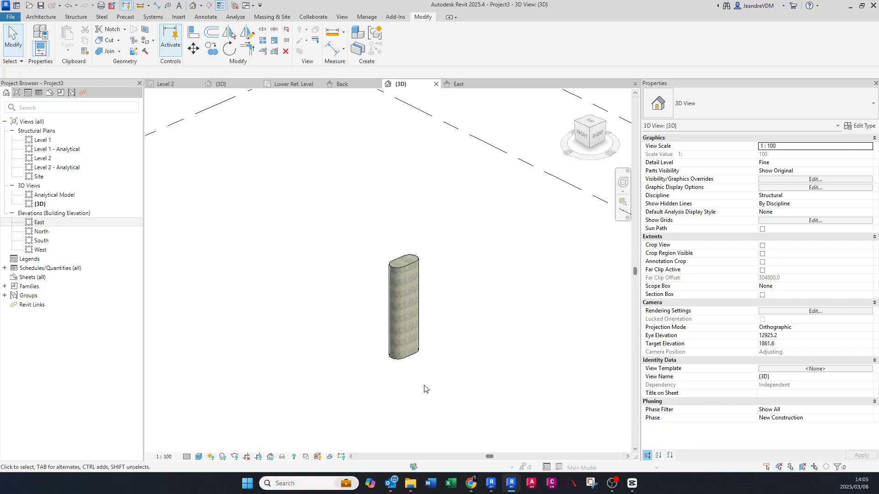